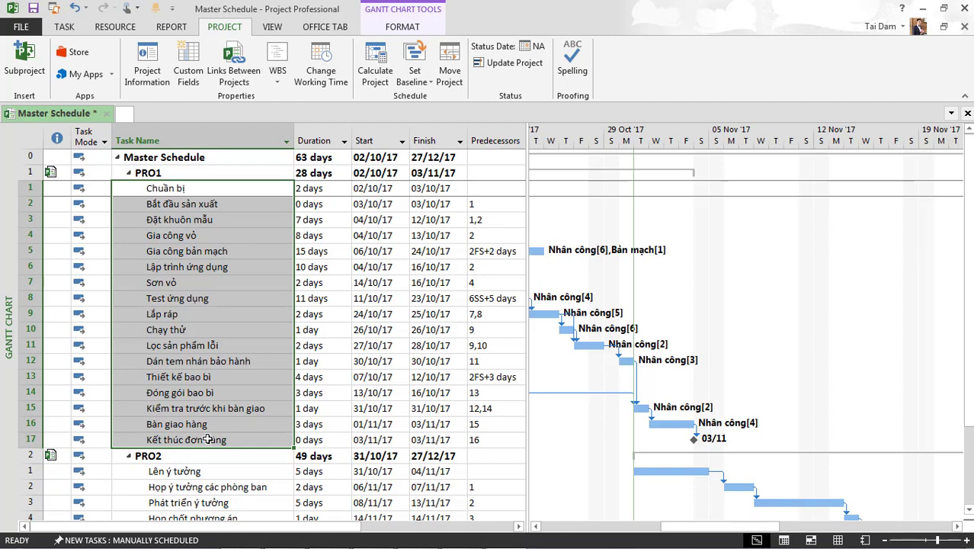
Examine the task names, durations, dates and predecessors of the PRO1 and PRO2 subprojects.
{"action": "left_click", "coordinate": [201, 202]}
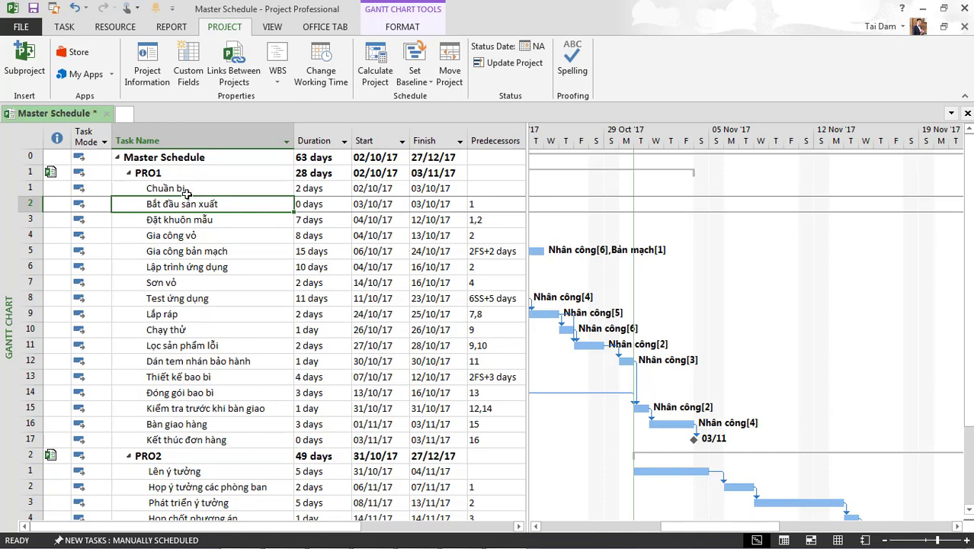
{"action": "left_click_drag", "start_coordinate": [182, 189], "coordinate": [490, 448]}
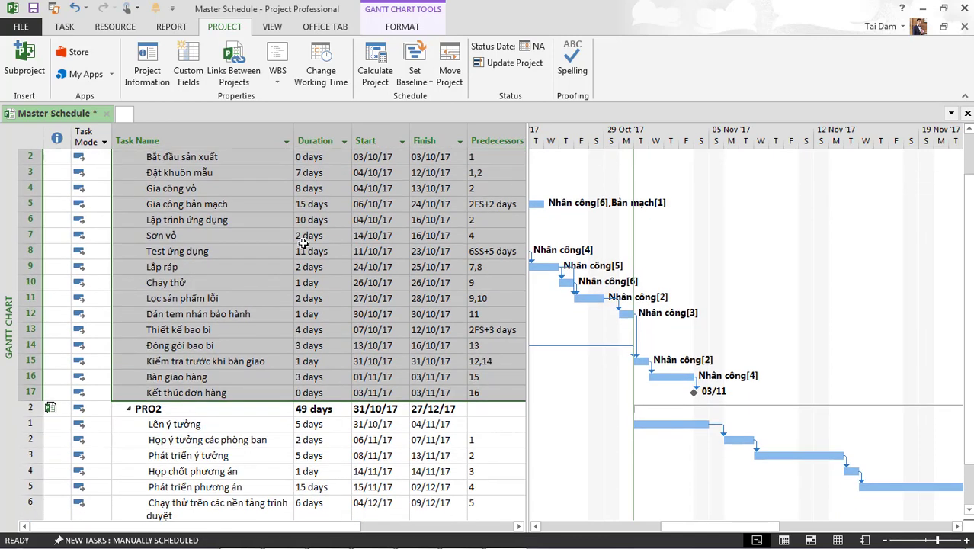
{"action": "scroll", "coordinate": [299, 252], "scroll_direction": "down", "scroll_amount": 3}
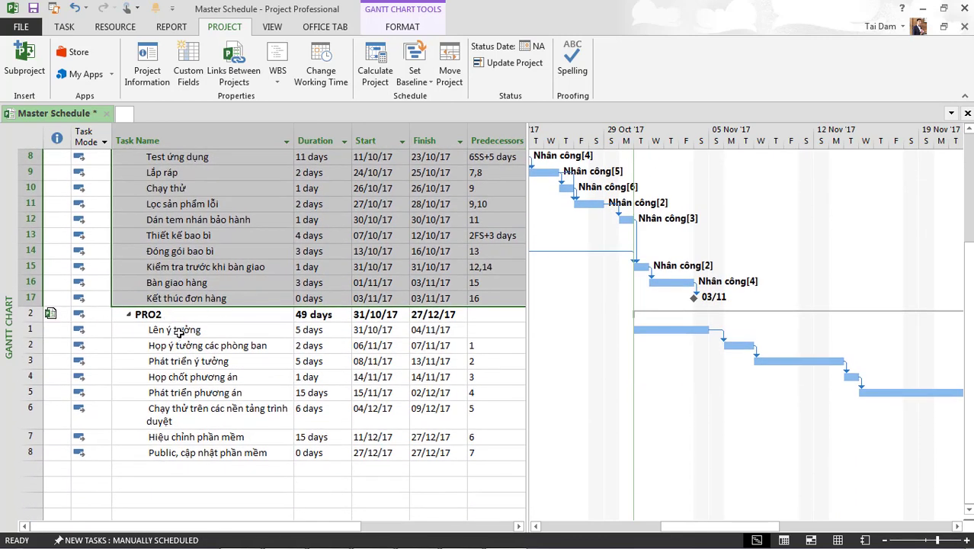
{"action": "left_click_drag", "start_coordinate": [180, 332], "coordinate": [482, 457]}
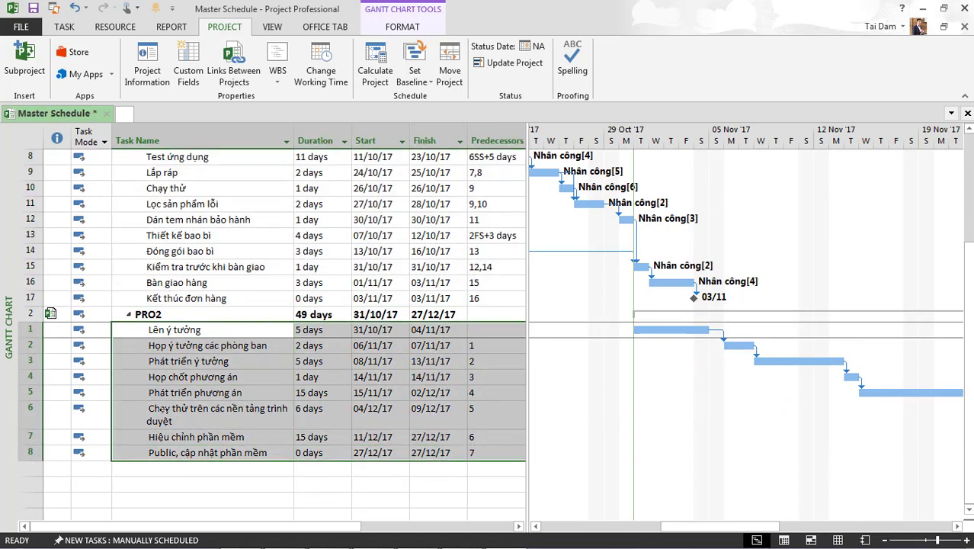
{"action": "scroll", "coordinate": [163, 411], "scroll_direction": "up", "scroll_amount": 3}
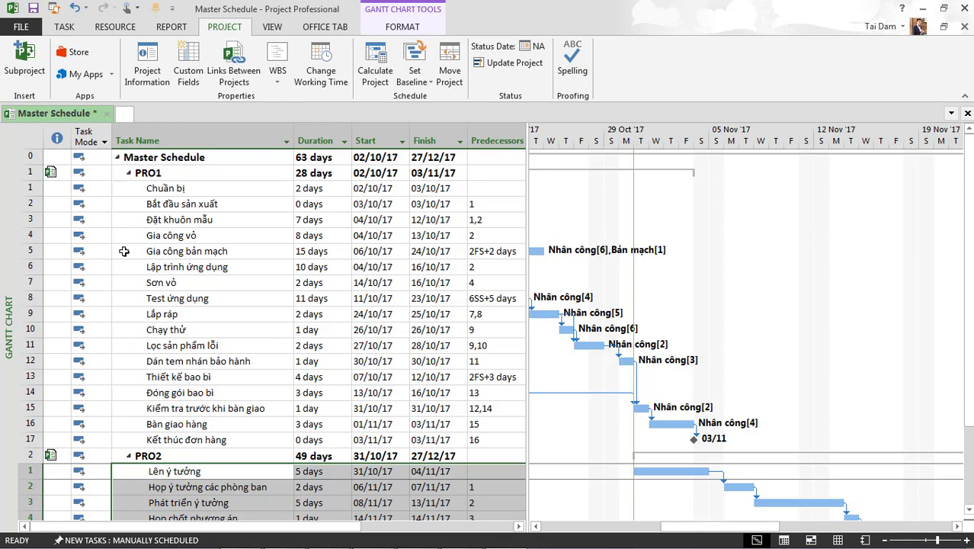
Unlink the inserted PRO1 project from its source file, saving the changes to PRO1, and select its tasks.
{"action": "left_click", "coordinate": [50, 171]}
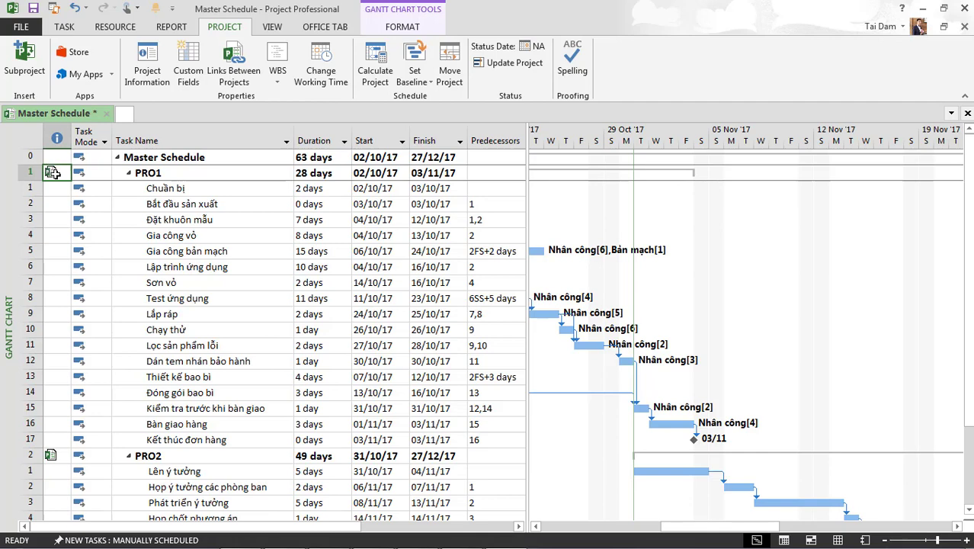
{"action": "left_click", "coordinate": [54, 173]}
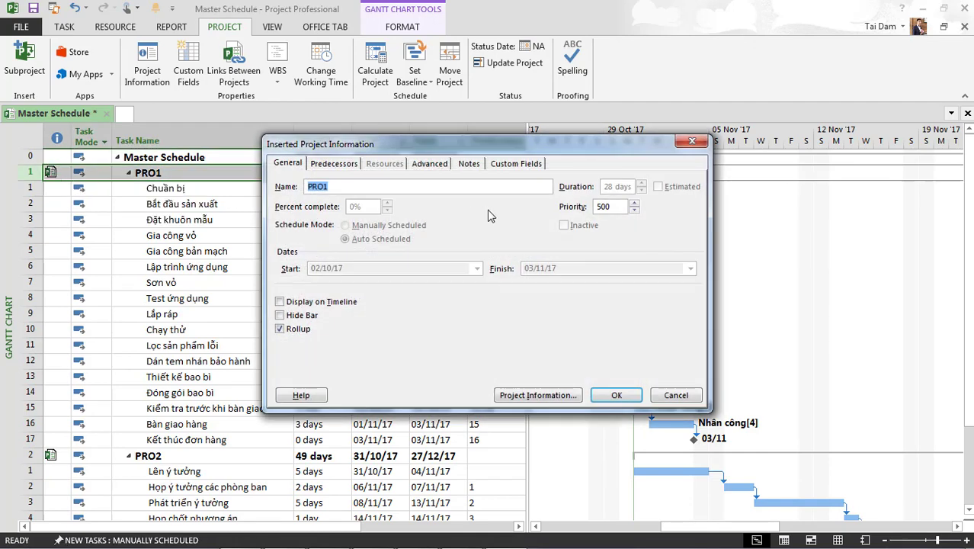
{"action": "left_click", "coordinate": [430, 165]}
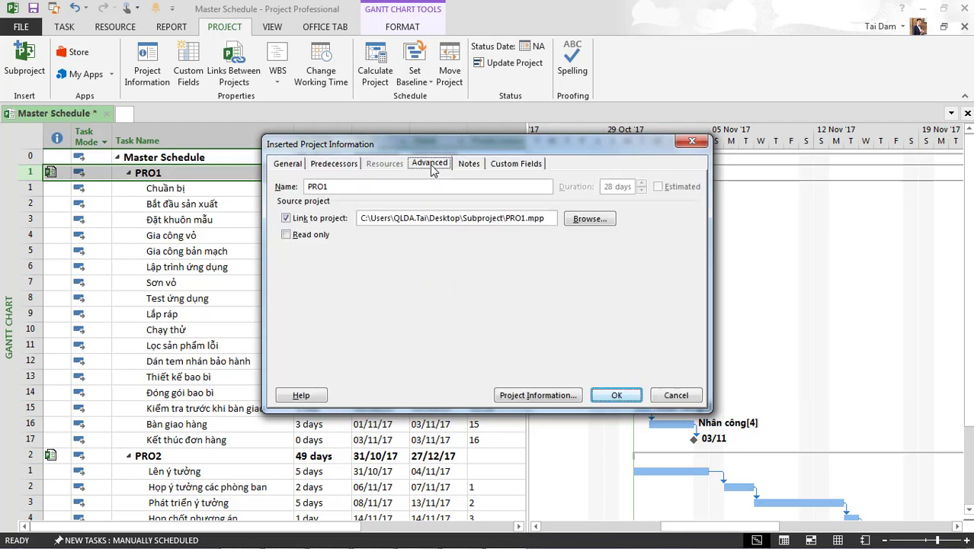
{"action": "left_click", "coordinate": [297, 222]}
{"action": "left_click", "coordinate": [297, 222]}
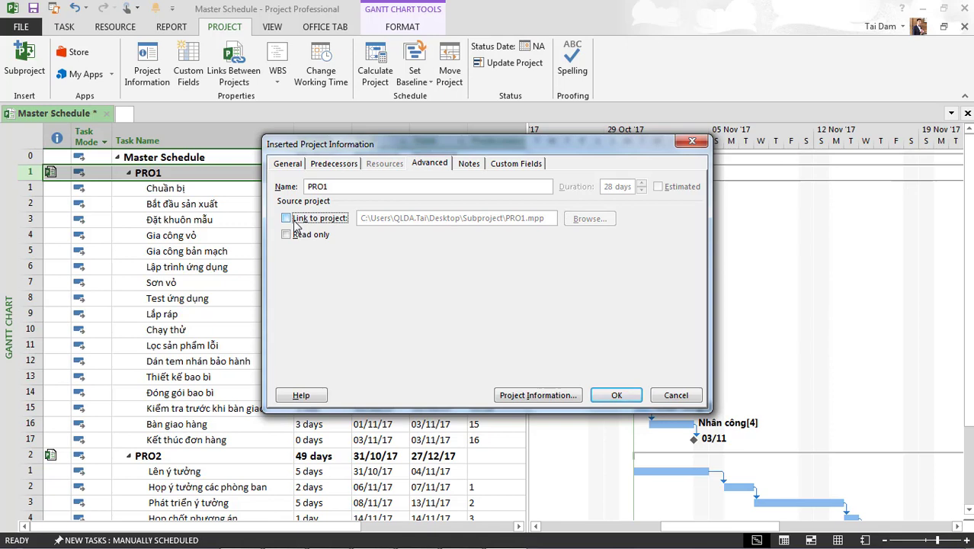
{"action": "left_click", "coordinate": [615, 396]}
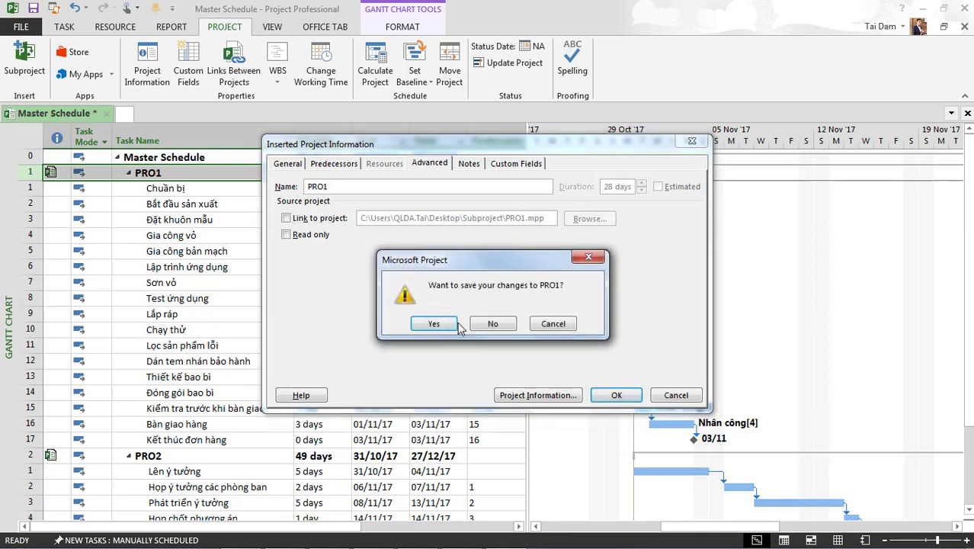
{"action": "left_click", "coordinate": [434, 324]}
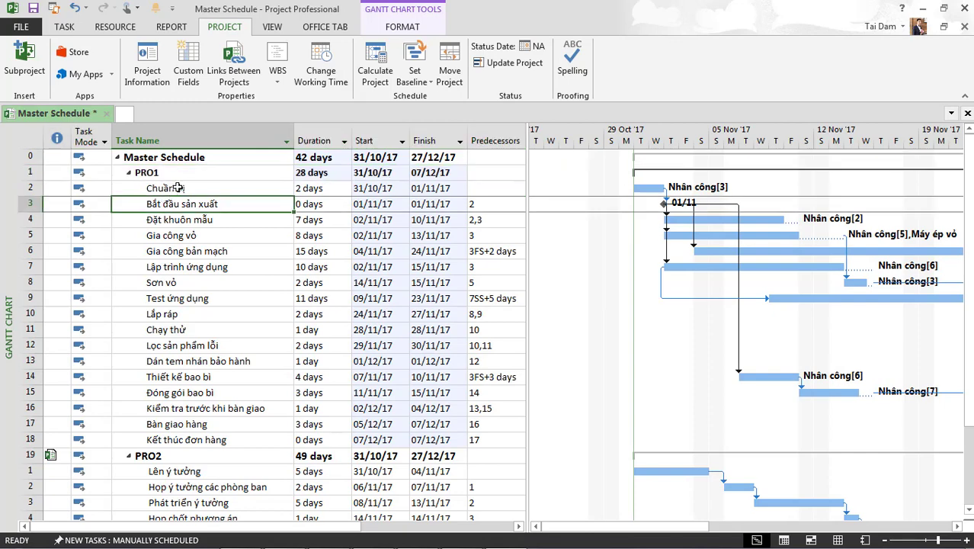
{"action": "left_click_drag", "start_coordinate": [168, 189], "coordinate": [211, 435]}
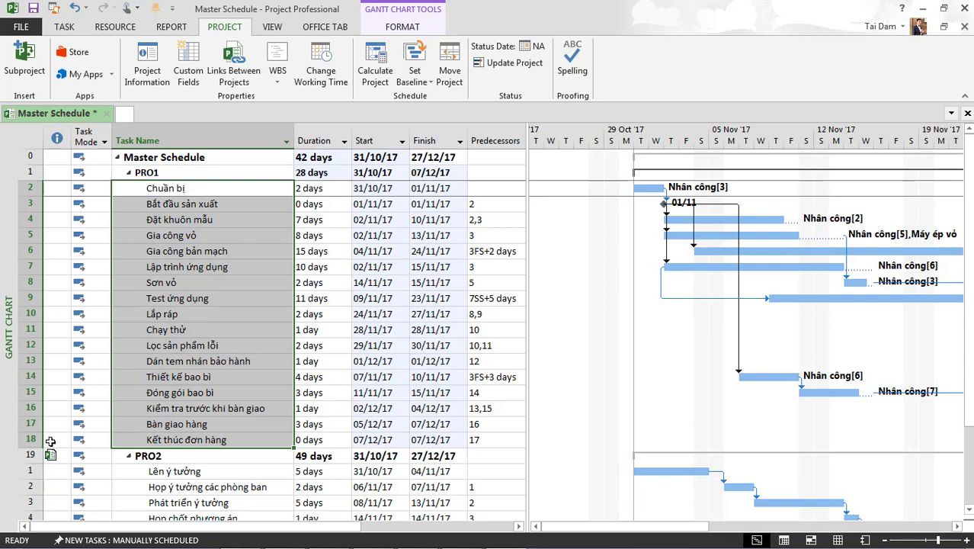
Unlink the inserted PRO2 project from its source file PRO2.mpp.
{"action": "scroll", "coordinate": [108, 431], "scroll_direction": "down", "scroll_amount": 2}
{"action": "left_click", "coordinate": [58, 361]}
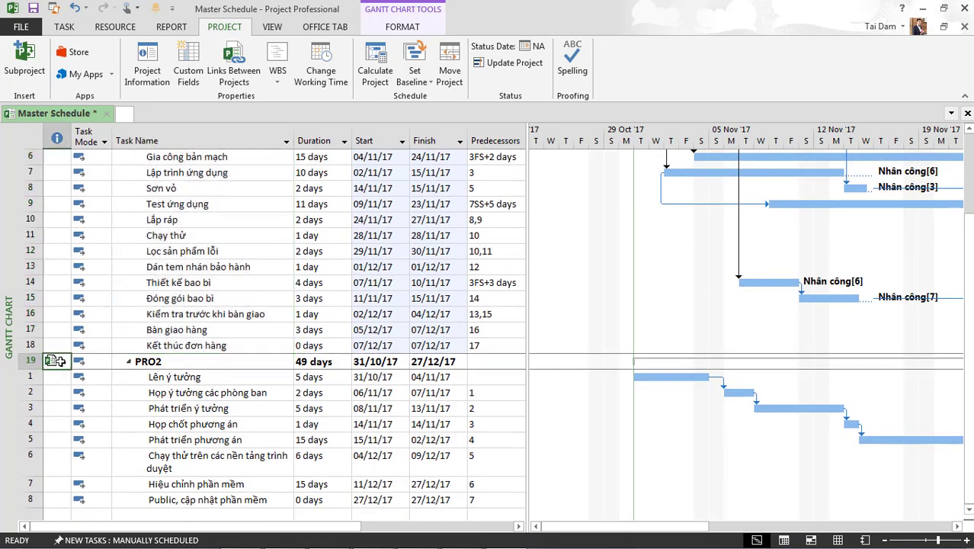
{"action": "mouse_move", "coordinate": [58, 361]}
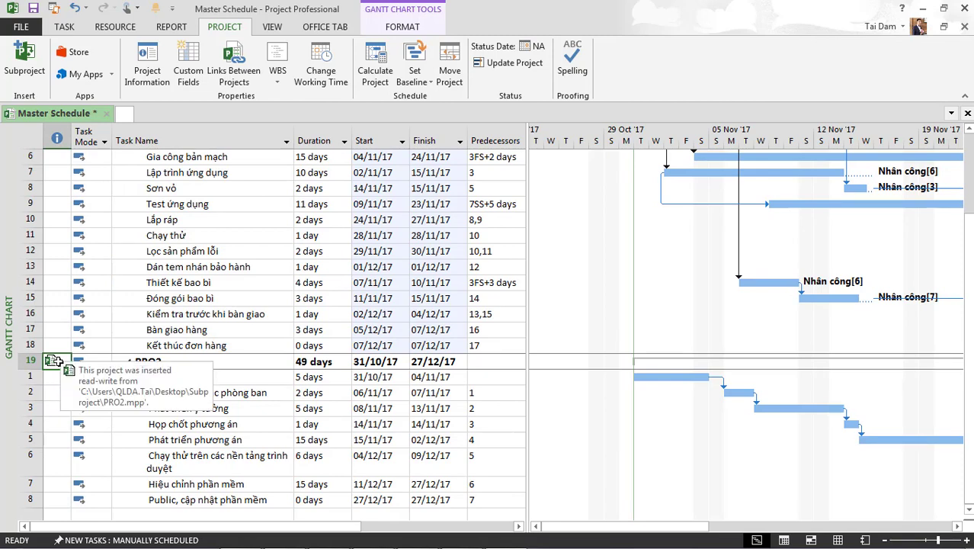
{"action": "double_click", "coordinate": [59, 363]}
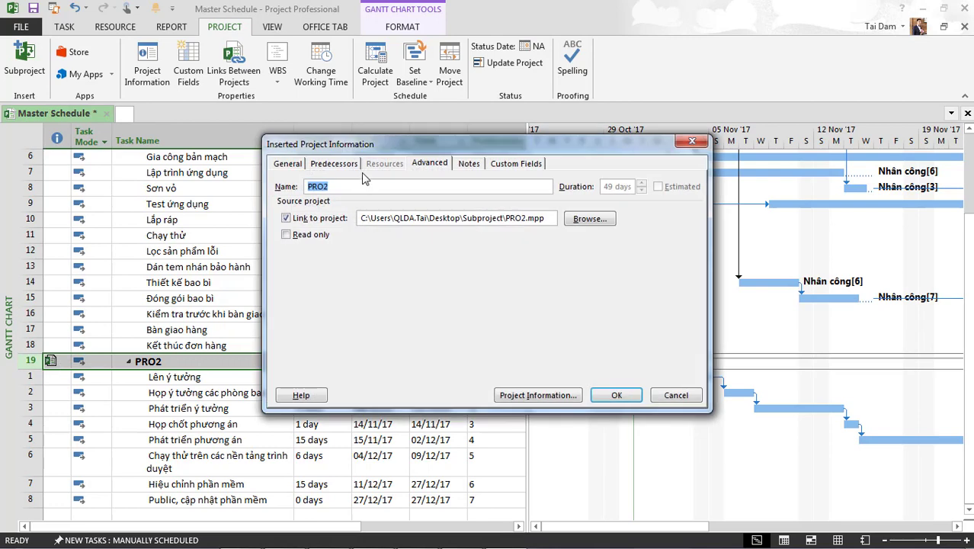
{"action": "left_click", "coordinate": [295, 220]}
{"action": "left_click", "coordinate": [296, 221]}
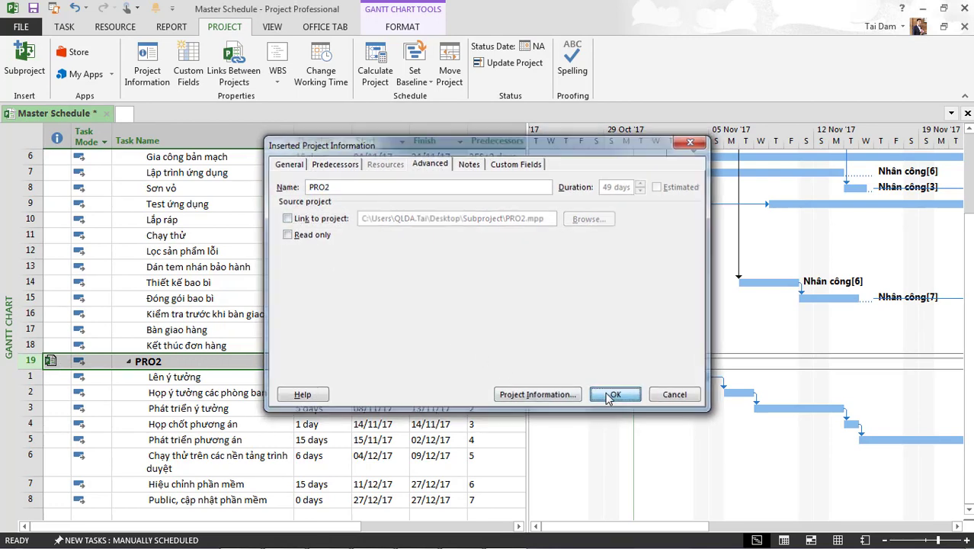
{"action": "left_click", "coordinate": [616, 395]}
Set task 9 as the predecessor of the Lên ý tưởng task in PRO2.
{"action": "left_click", "coordinate": [371, 334]}
{"action": "scroll", "coordinate": [371, 333], "scroll_direction": "down", "scroll_amount": 2}
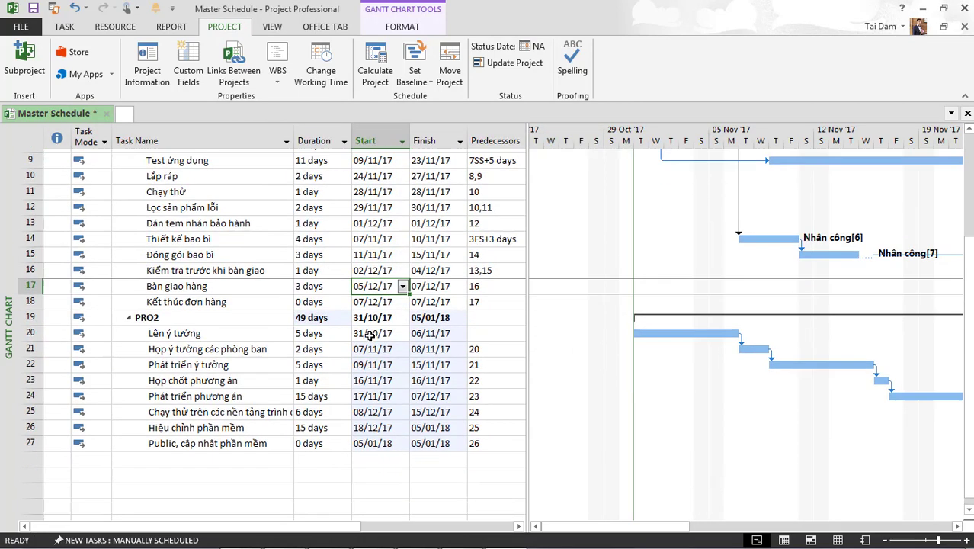
{"action": "scroll", "coordinate": [268, 270], "scroll_direction": "up", "scroll_amount": 3}
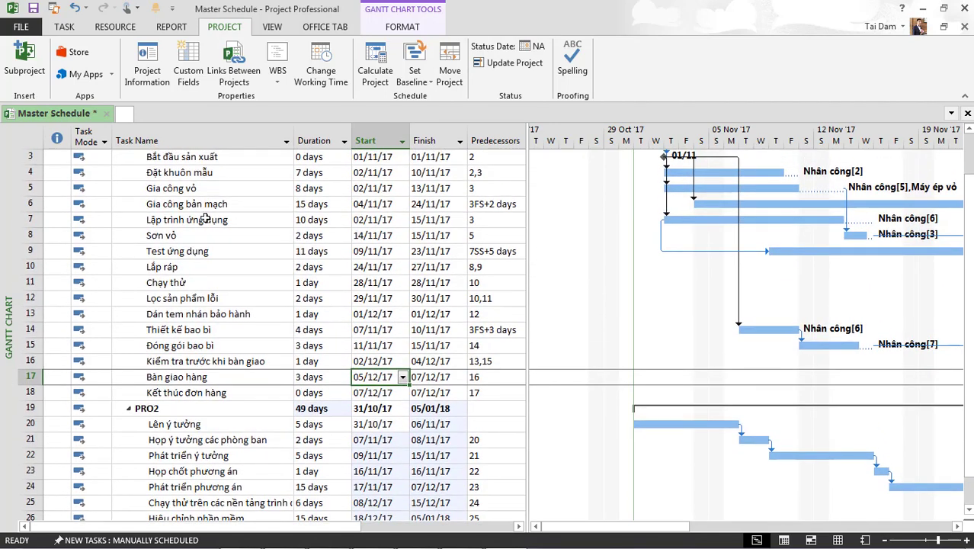
{"action": "scroll", "coordinate": [206, 219], "scroll_direction": "up", "scroll_amount": 1}
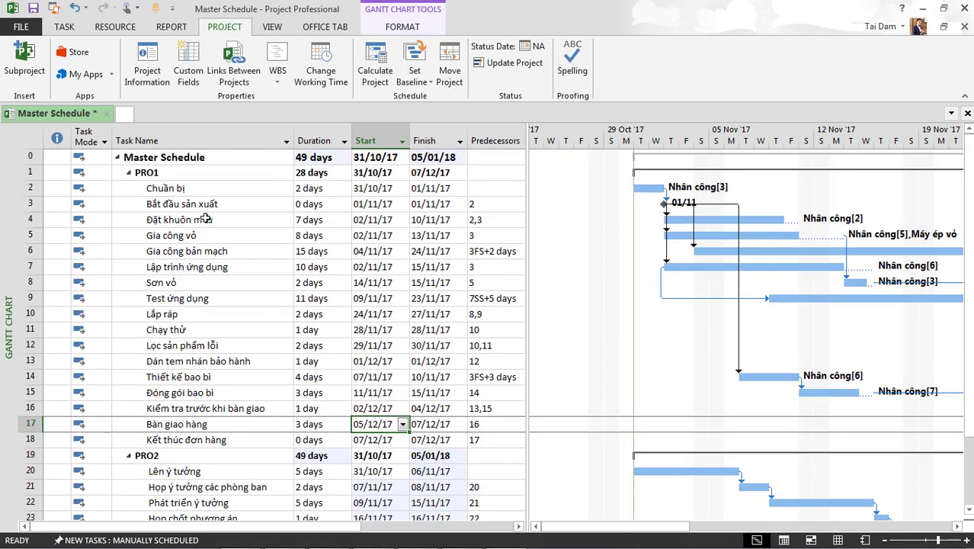
{"action": "scroll", "coordinate": [260, 339], "scroll_direction": "down", "scroll_amount": 3}
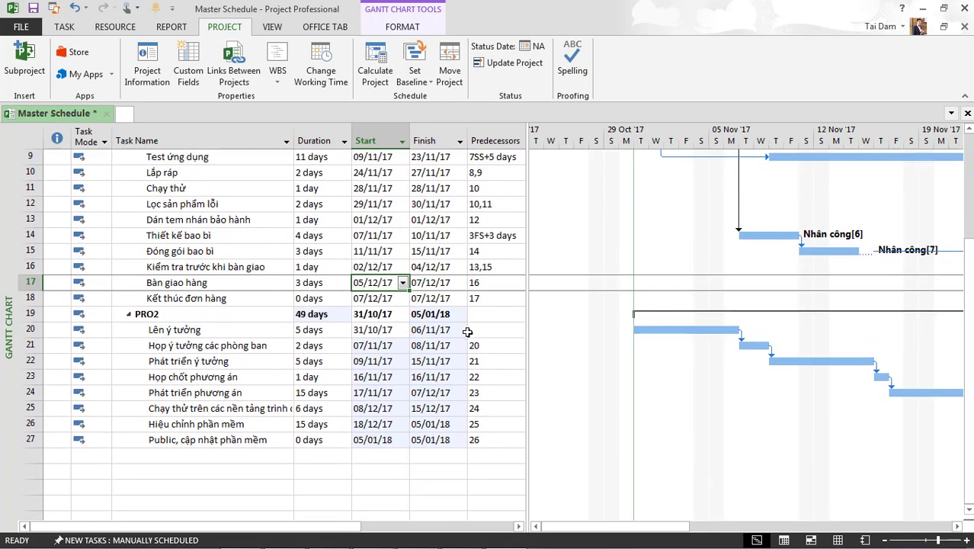
{"action": "left_click", "coordinate": [468, 330]}
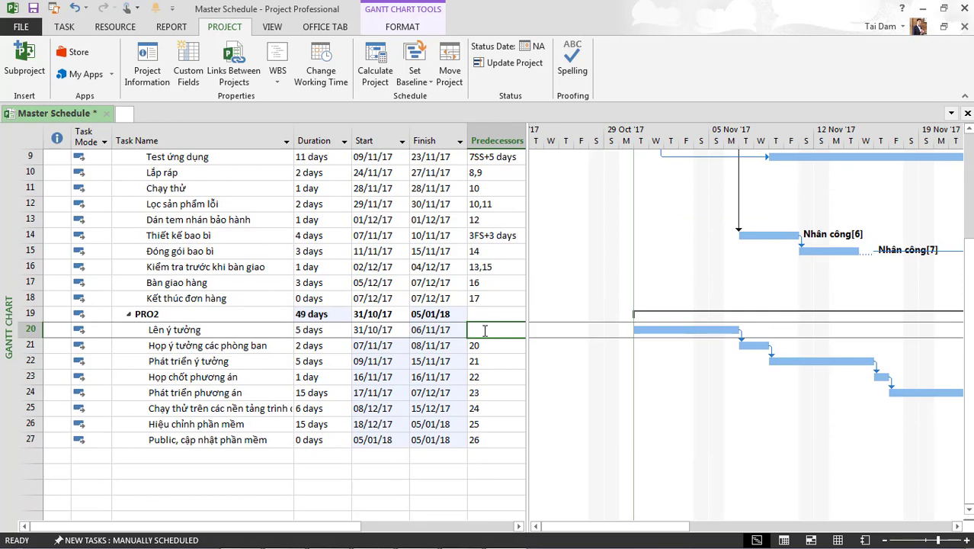
{"action": "scroll", "coordinate": [485, 330], "scroll_direction": "up", "scroll_amount": 1}
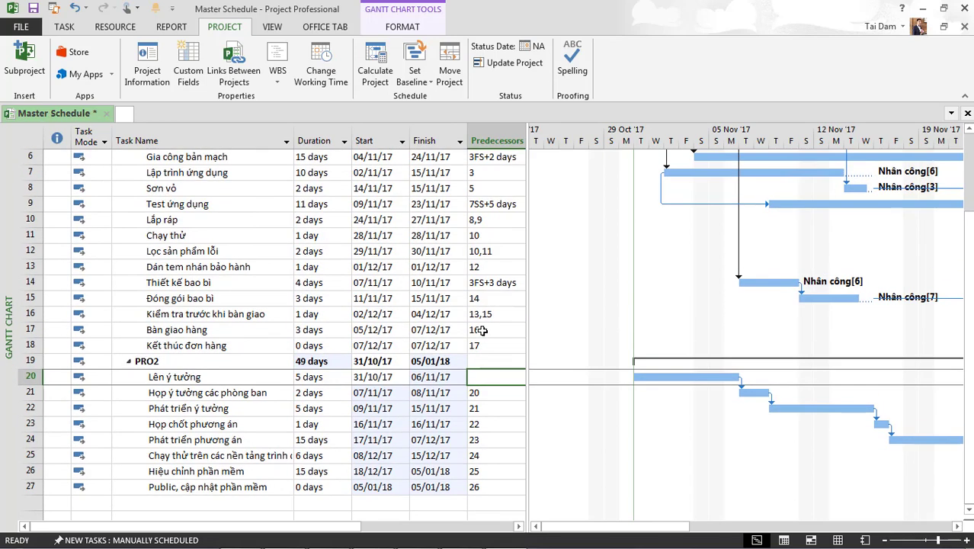
{"action": "type", "text": "9"}
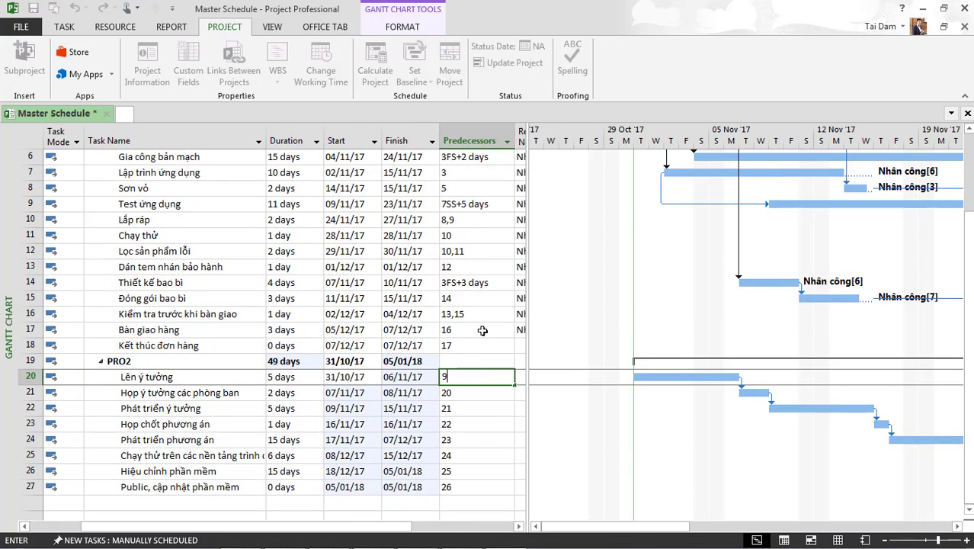
{"action": "key", "text": "Return"}
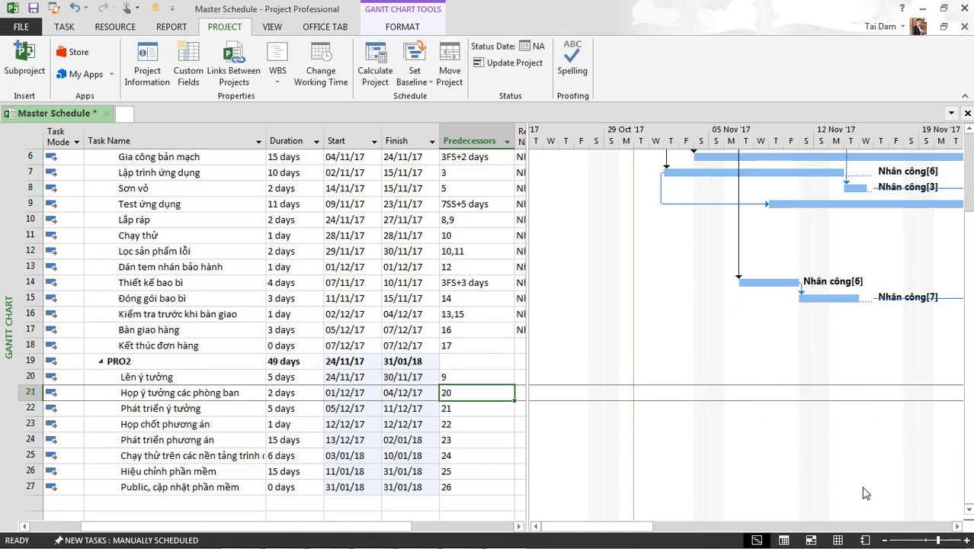
Examine the dependency between the PRO1 and PRO2 tasks in the Gantt chart and the task table.
{"action": "left_click_drag", "start_coordinate": [599, 538], "coordinate": [675, 543]}
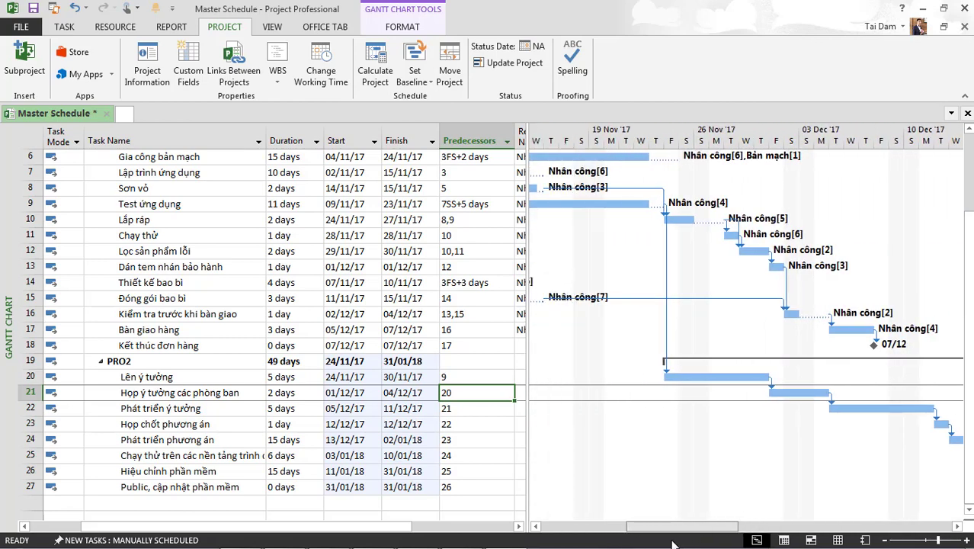
{"action": "scroll", "coordinate": [615, 355], "scroll_direction": "up", "scroll_amount": 2}
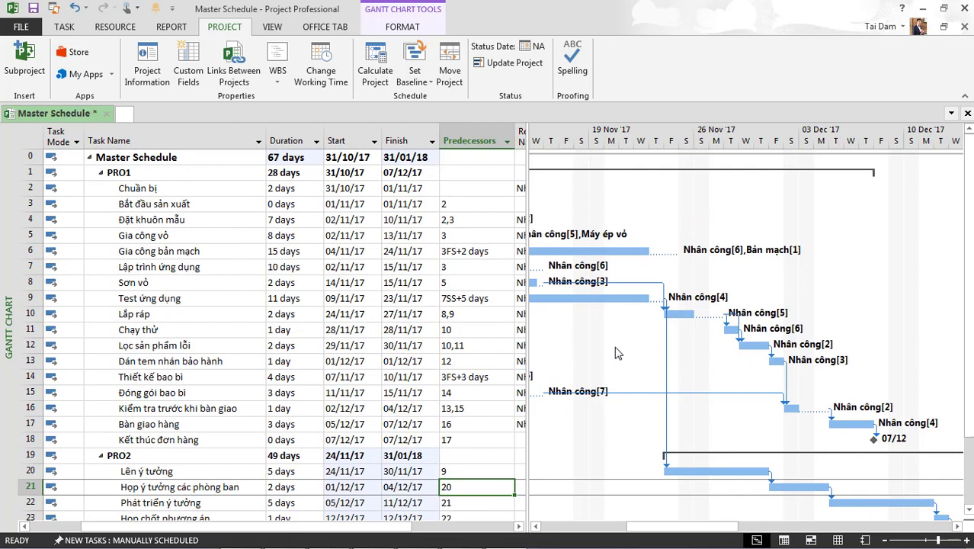
{"action": "scroll", "coordinate": [617, 353], "scroll_direction": "down", "scroll_amount": 3}
{"action": "scroll", "coordinate": [617, 353], "scroll_direction": "up", "scroll_amount": 3}
{"action": "scroll", "coordinate": [618, 353], "scroll_direction": "down", "scroll_amount": 3}
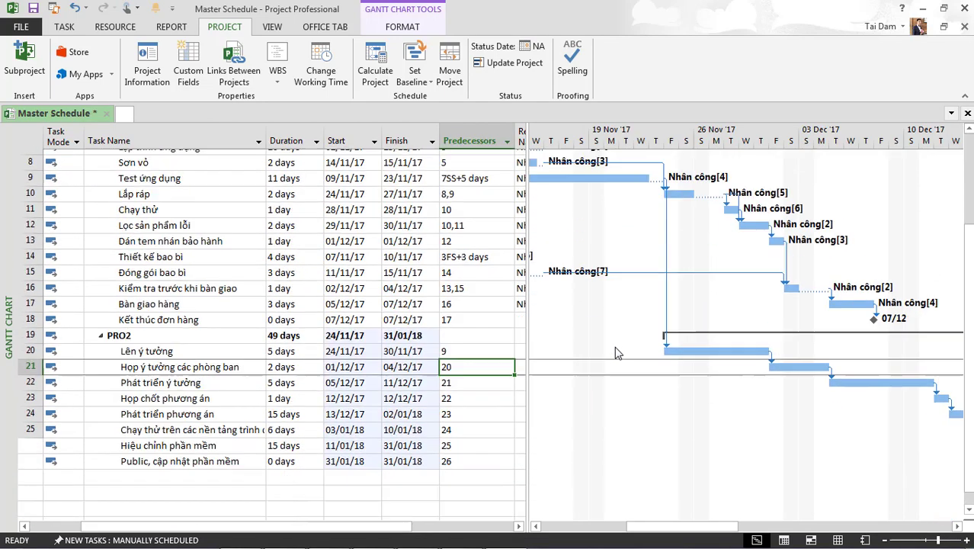
{"action": "scroll", "coordinate": [618, 353], "scroll_direction": "down", "scroll_amount": 1}
{"action": "scroll", "coordinate": [618, 353], "scroll_direction": "up", "scroll_amount": 4}
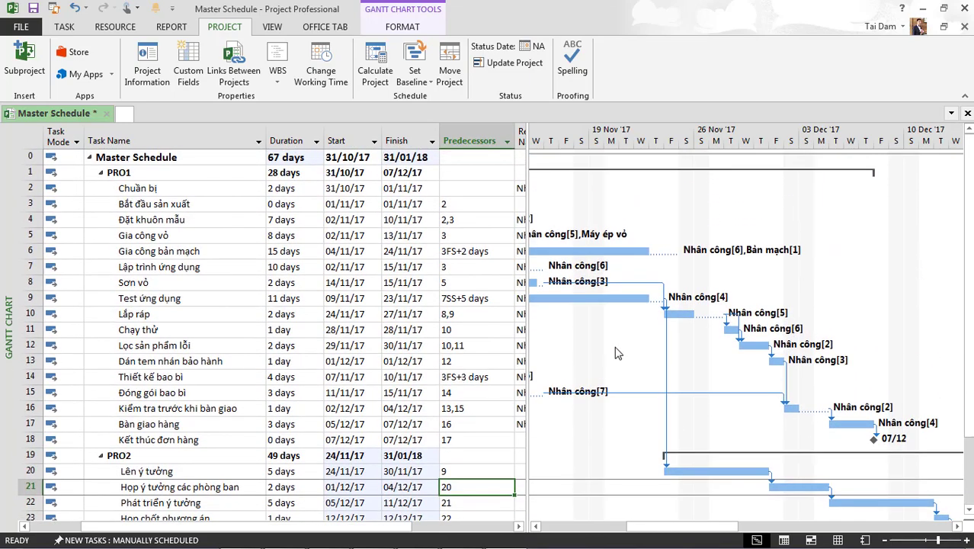
{"action": "scroll", "coordinate": [618, 353], "scroll_direction": "down", "scroll_amount": 5}
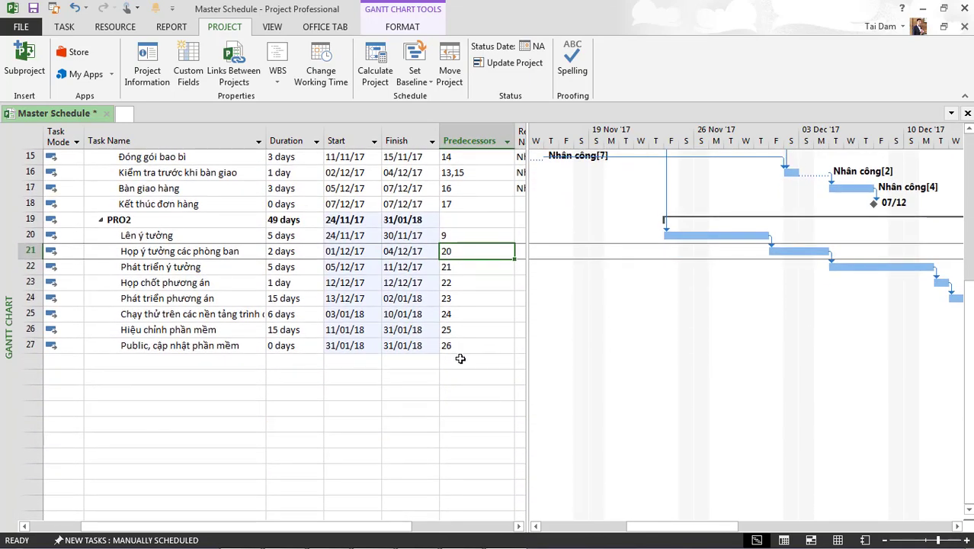
Clear the predecessor of the Lên ý tưởng task in PRO2.
{"action": "scroll", "coordinate": [444, 372], "scroll_direction": "up", "scroll_amount": 3}
{"action": "left_click", "coordinate": [444, 375]}
{"action": "key", "text": "Delete"}
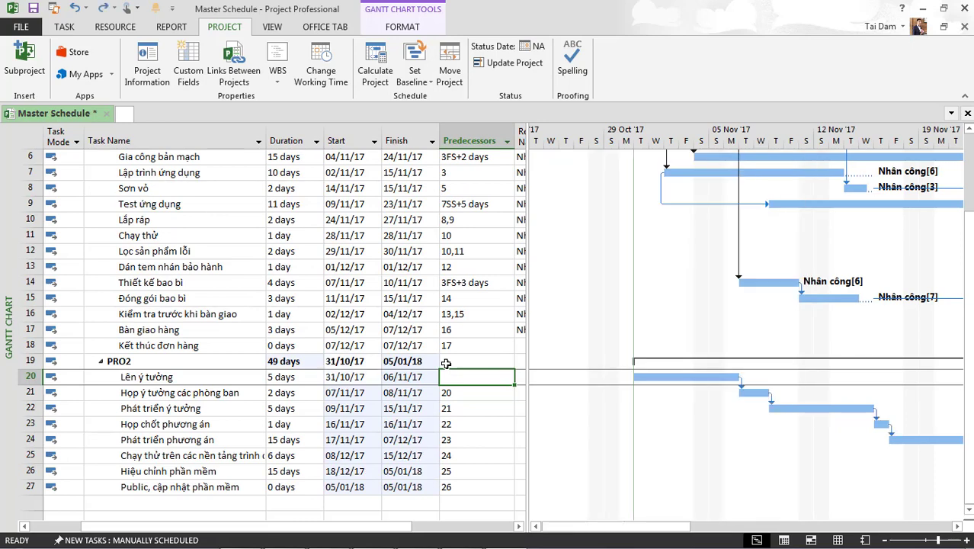
{"action": "left_click", "coordinate": [446, 361]}
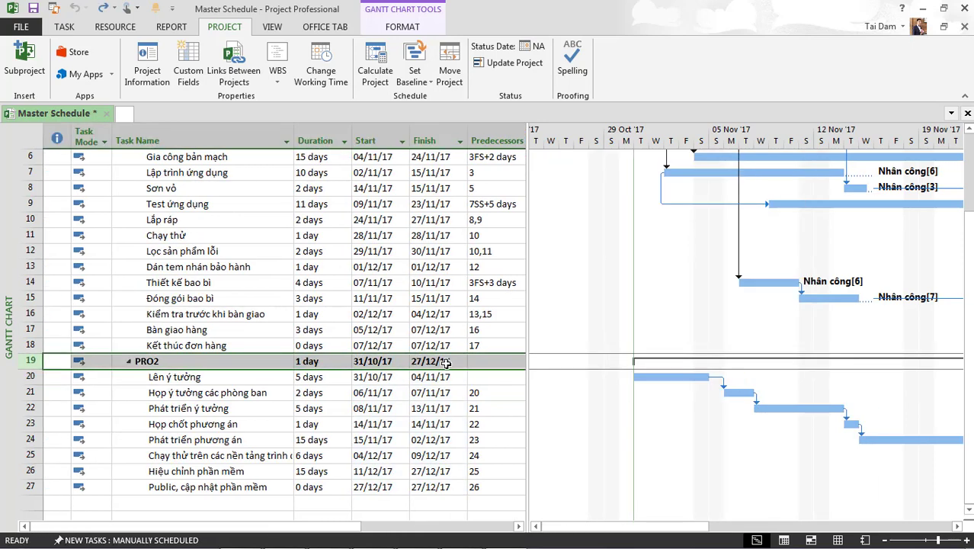
Delete all task rows from PRO1 down to the last PRO2 task, Public, cập nhật phần mềm.
{"action": "scroll", "coordinate": [446, 363], "scroll_direction": "up", "scroll_amount": 2}
{"action": "scroll", "coordinate": [446, 363], "scroll_direction": "down", "scroll_amount": 2}
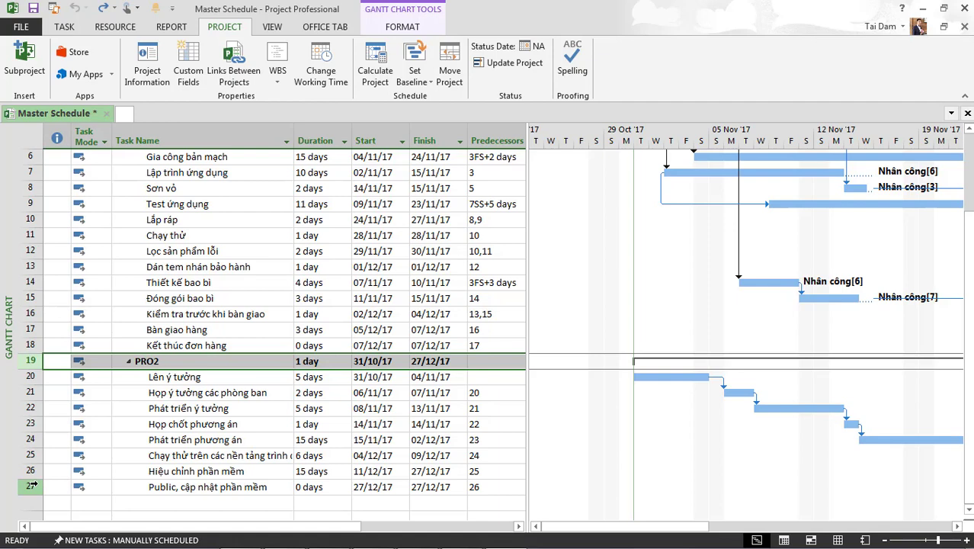
{"action": "left_click_drag", "start_coordinate": [33, 484], "coordinate": [32, 172]}
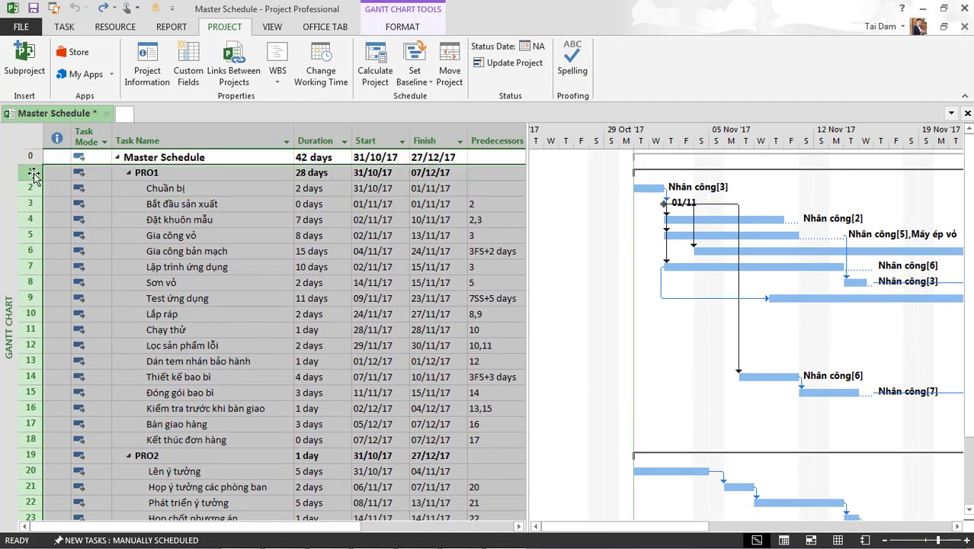
{"action": "right_click", "coordinate": [30, 177]}
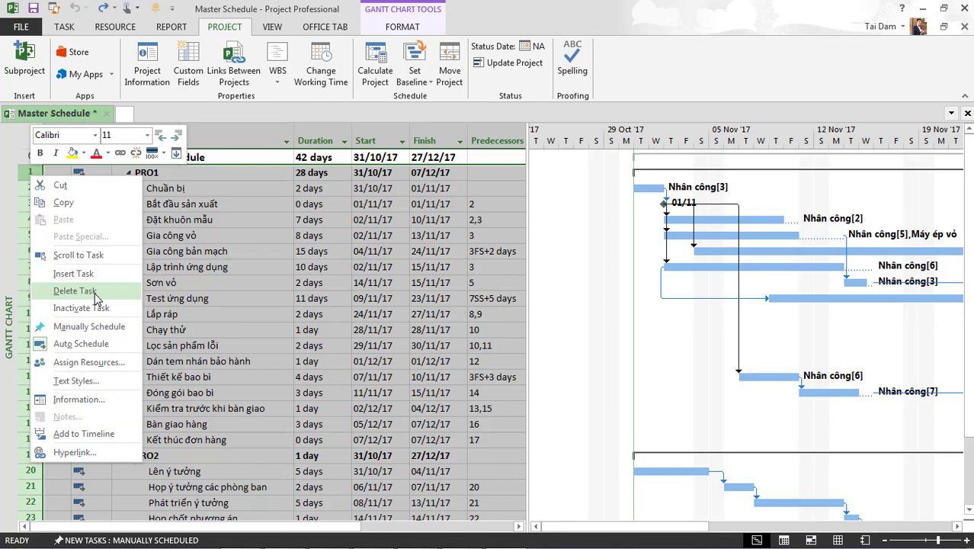
{"action": "left_click", "coordinate": [75, 290]}
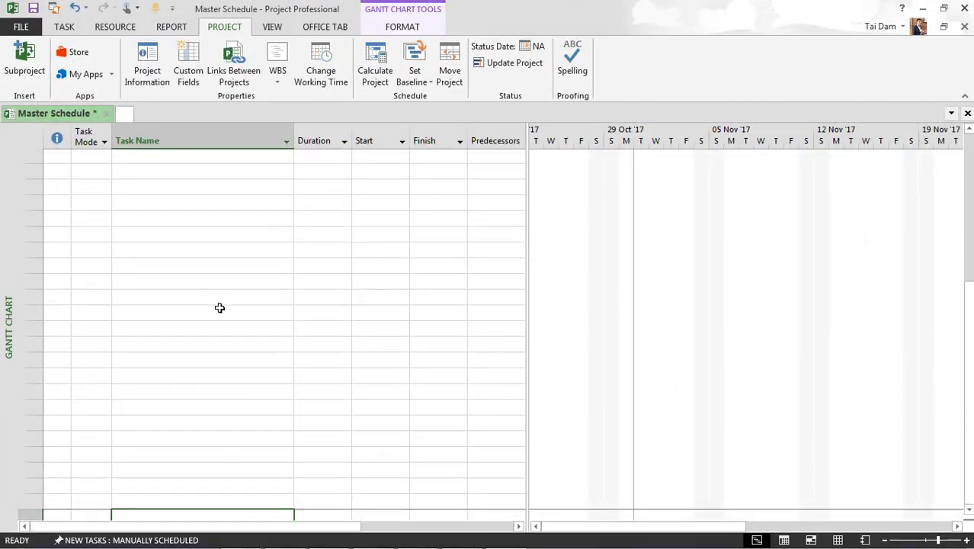
Try to clear the duration, start and finish values of the Master Schedule summary task.
{"action": "left_click", "coordinate": [170, 174]}
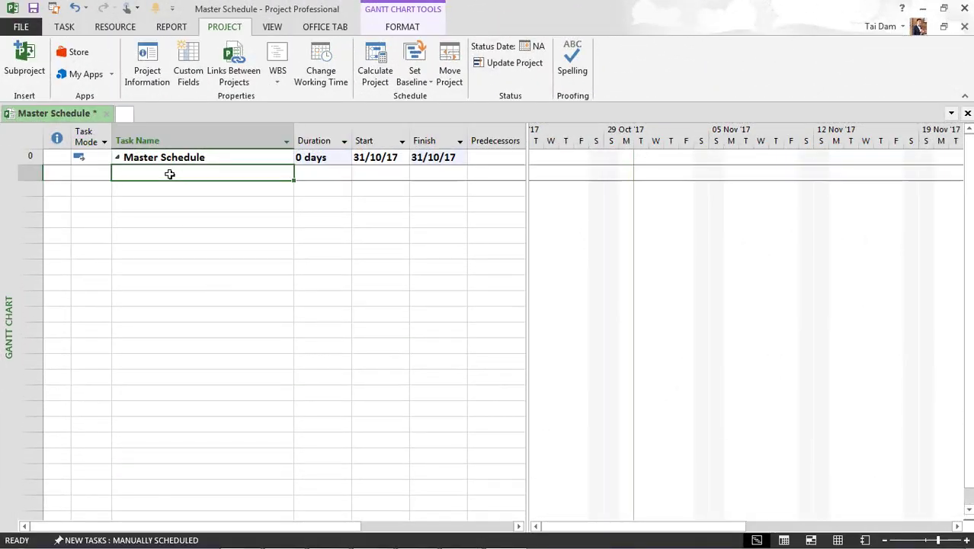
{"action": "left_click_drag", "start_coordinate": [371, 157], "coordinate": [429, 157]}
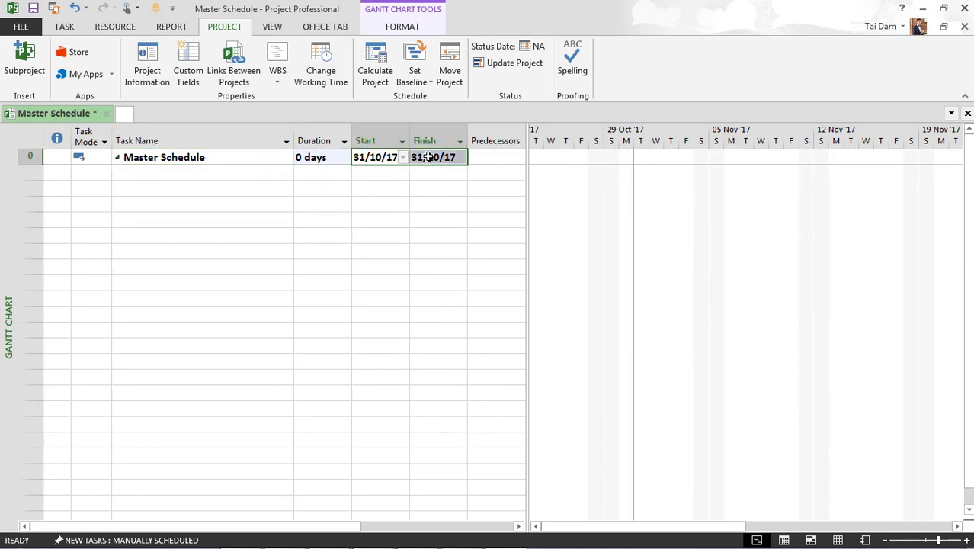
{"action": "left_click_drag", "start_coordinate": [335, 156], "coordinate": [443, 156]}
{"action": "key", "text": "Delete"}
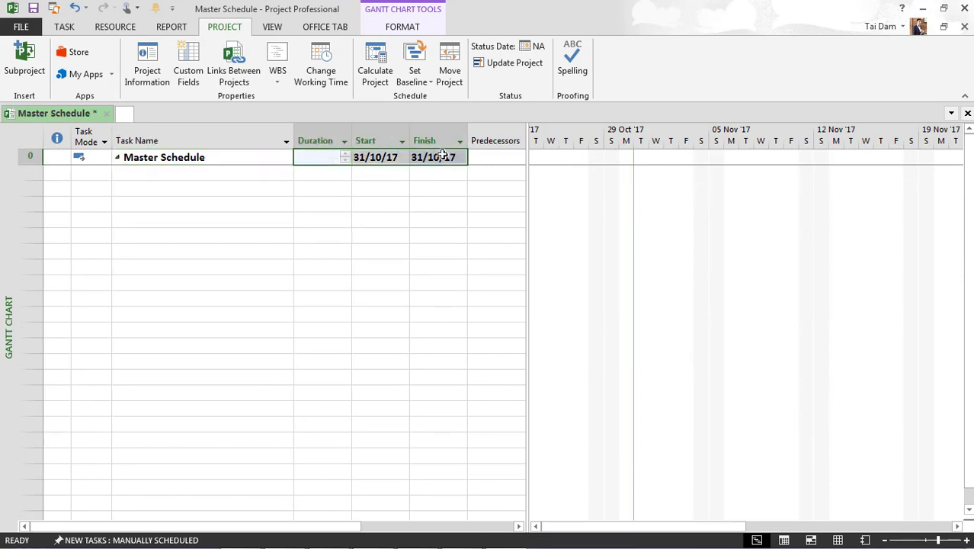
{"action": "left_click", "coordinate": [395, 187]}
{"action": "left_click", "coordinate": [311, 206]}
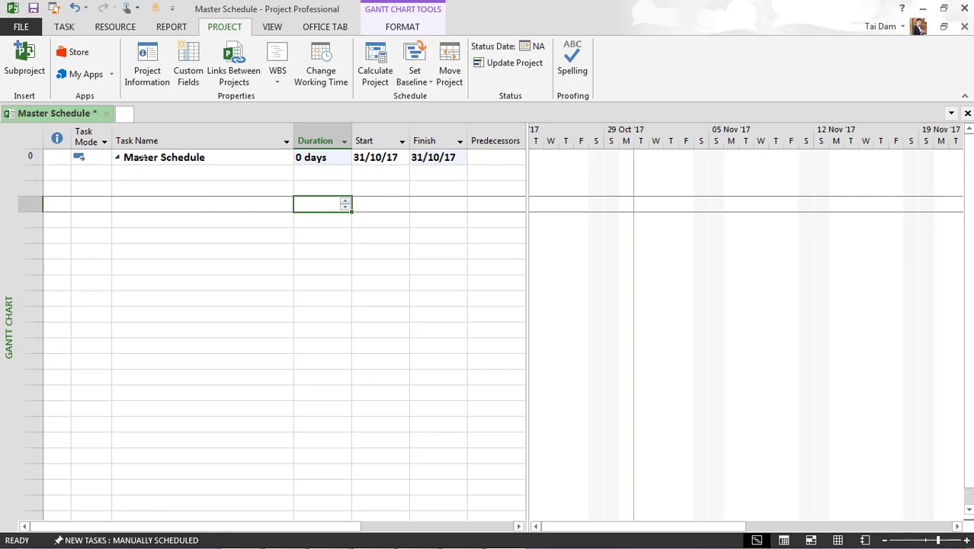
{"action": "left_click", "coordinate": [30, 157]}
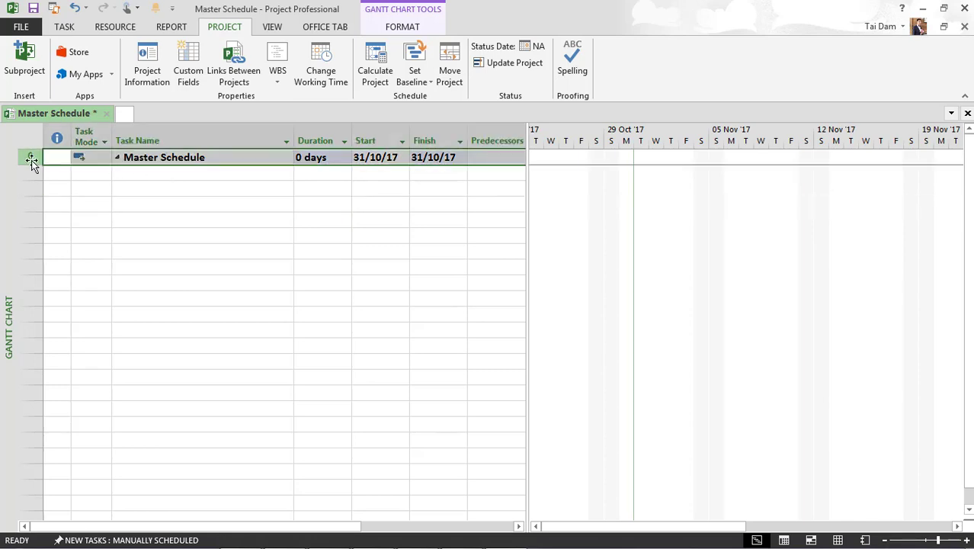
Insert the PRO1 file as a linked subproject in the first empty row under Master Schedule.
{"action": "left_click", "coordinate": [164, 173]}
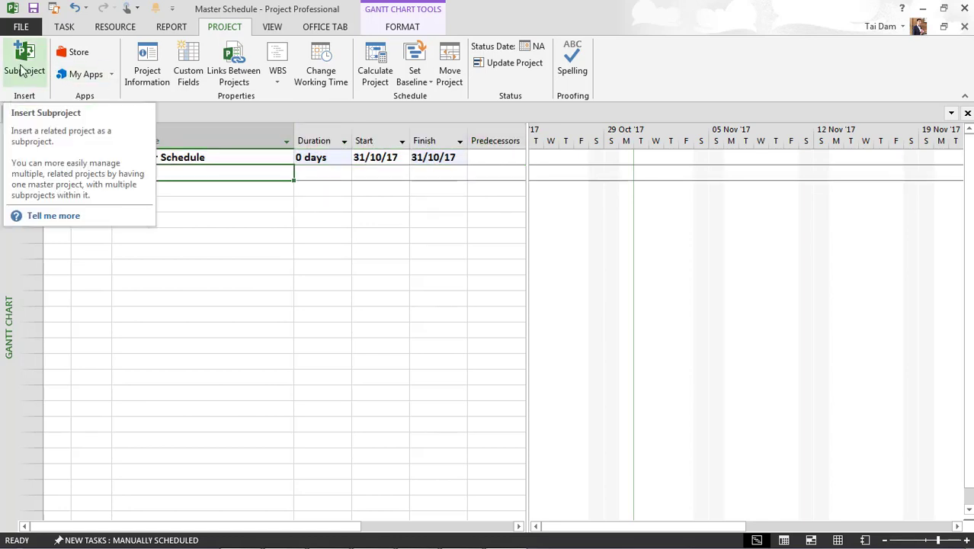
{"action": "left_click", "coordinate": [23, 71]}
{"action": "left_click", "coordinate": [152, 113]}
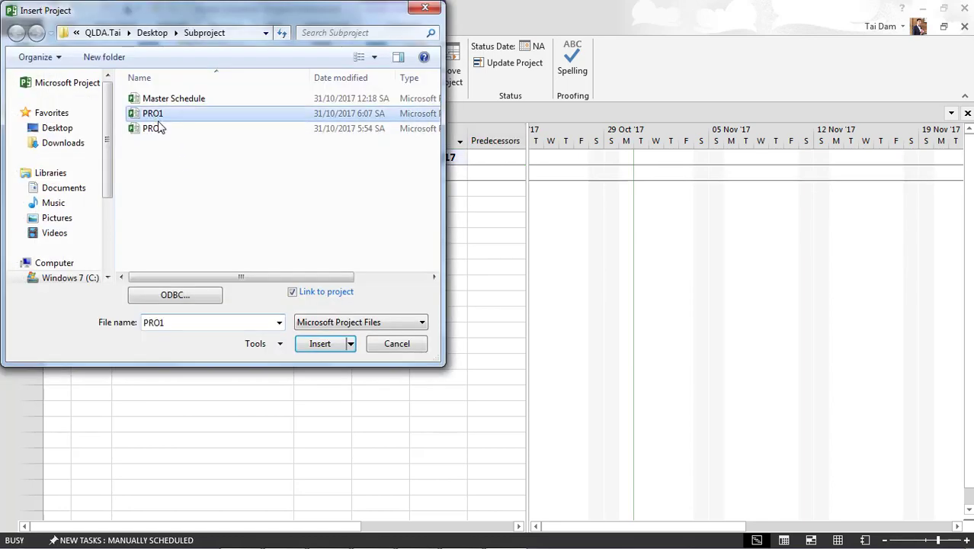
{"action": "left_click", "coordinate": [318, 344]}
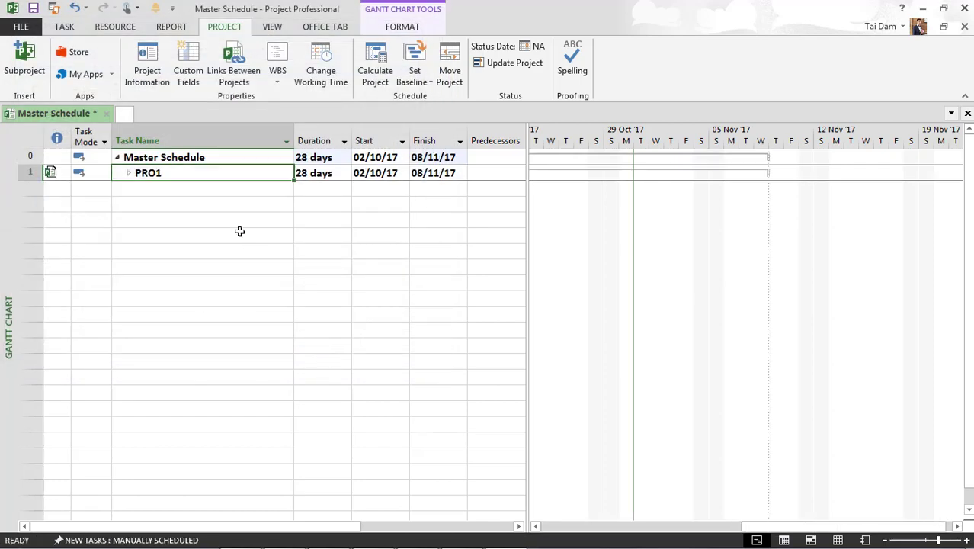
Insert the PRO2 file as a linked subproject in the row below PRO1.
{"action": "left_click", "coordinate": [163, 190]}
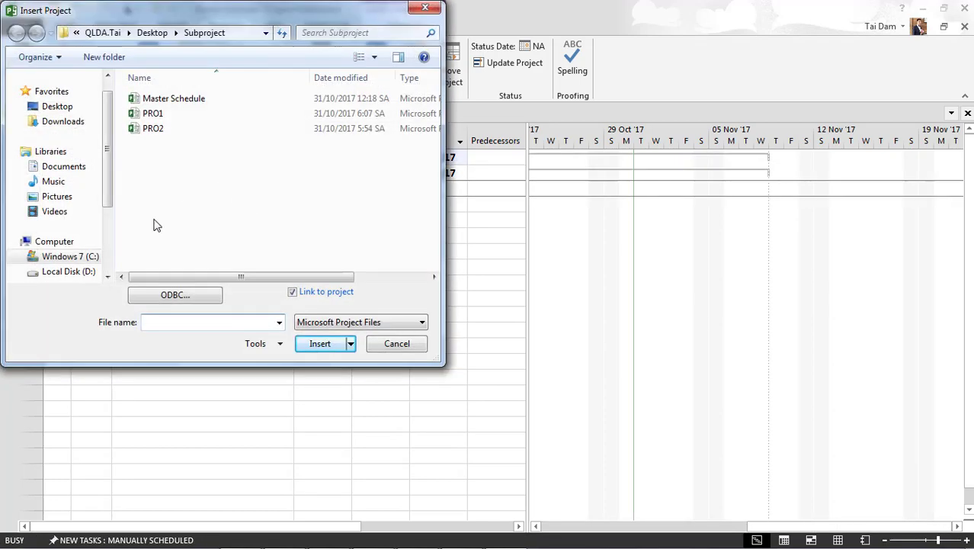
{"action": "left_click", "coordinate": [153, 128]}
{"action": "left_click", "coordinate": [321, 343]}
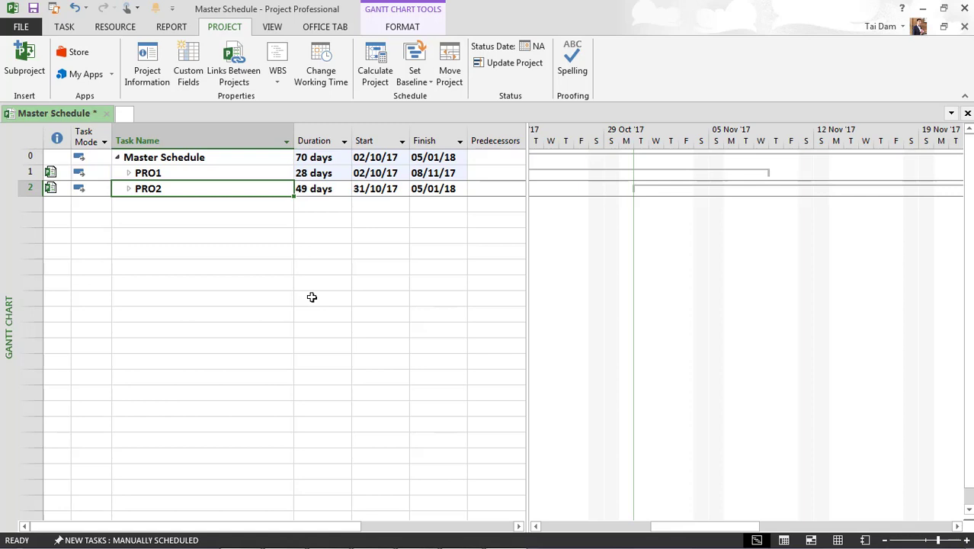
Expand the PRO1 and PRO2 subprojects and review their task lists.
{"action": "left_click", "coordinate": [128, 174]}
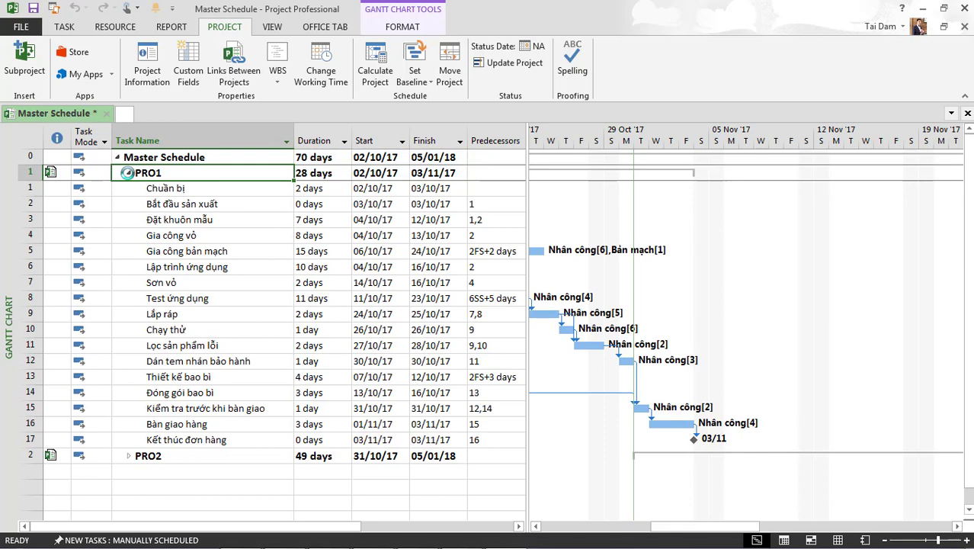
{"action": "left_click", "coordinate": [126, 455]}
{"action": "left_click", "coordinate": [127, 455]}
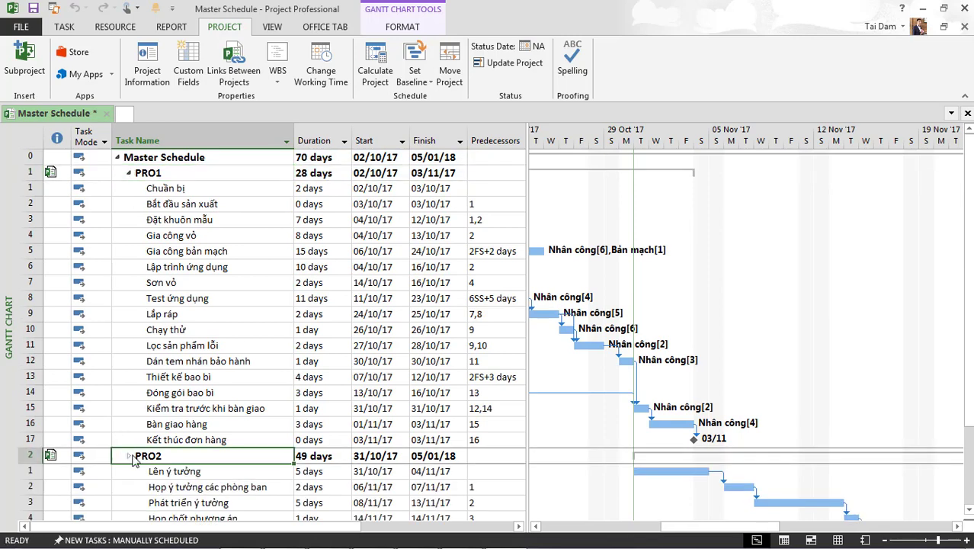
{"action": "scroll", "coordinate": [207, 348], "scroll_direction": "down", "scroll_amount": 3}
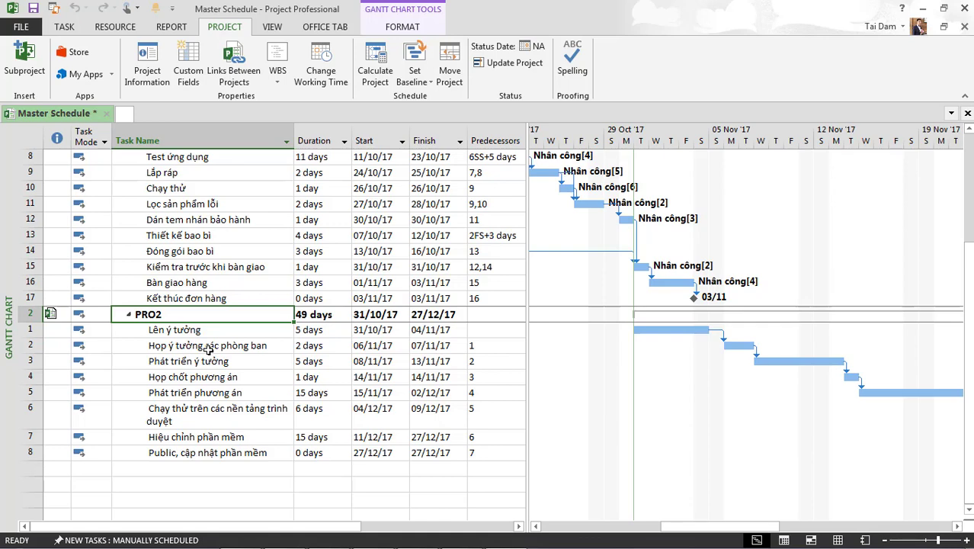
{"action": "scroll", "coordinate": [208, 349], "scroll_direction": "up", "scroll_amount": 3}
{"action": "scroll", "coordinate": [208, 349], "scroll_direction": "down", "scroll_amount": 4}
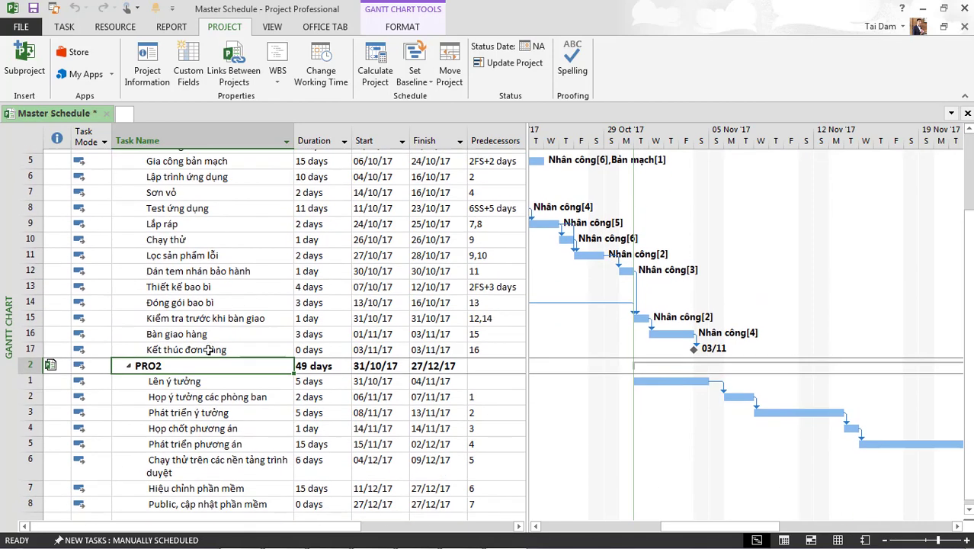
{"action": "scroll", "coordinate": [413, 329], "scroll_direction": "up", "scroll_amount": 2}
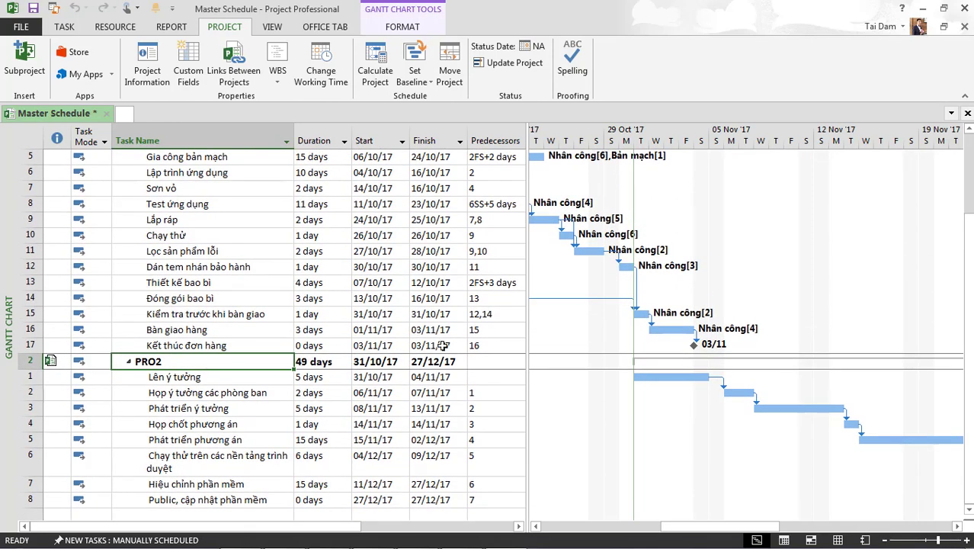
{"action": "left_click", "coordinate": [491, 376]}
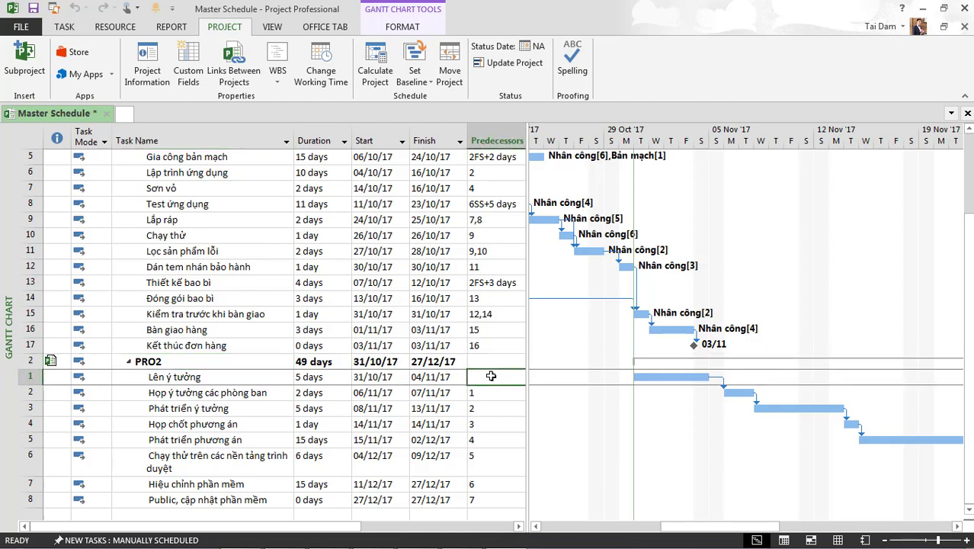
{"action": "scroll", "coordinate": [438, 250], "scroll_direction": "up", "scroll_amount": 2}
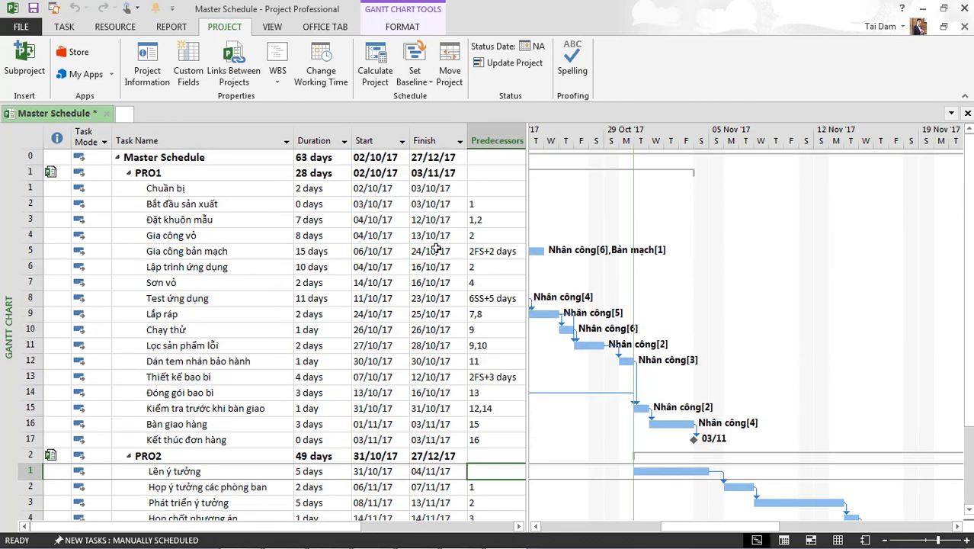
{"action": "left_click", "coordinate": [488, 189]}
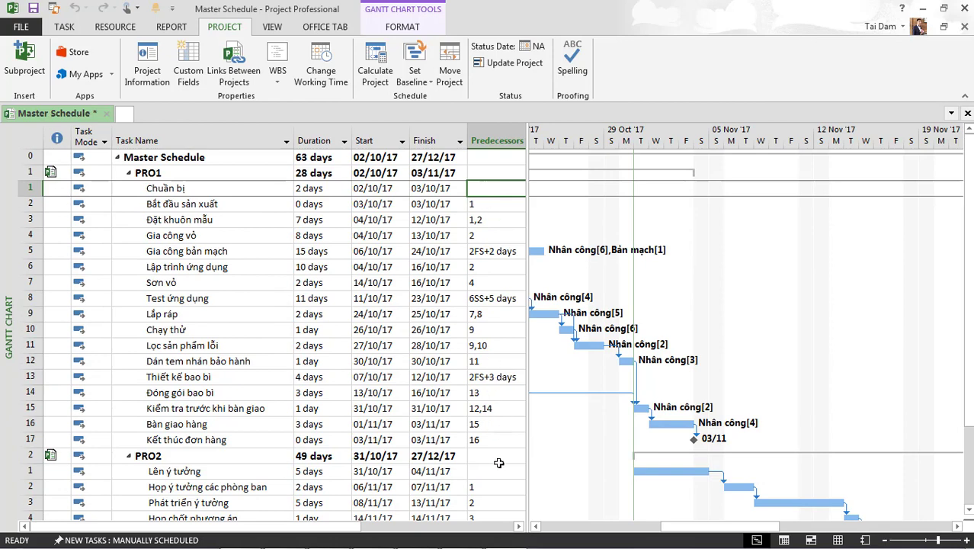
{"action": "left_click", "coordinate": [184, 474], "text": "shift"}
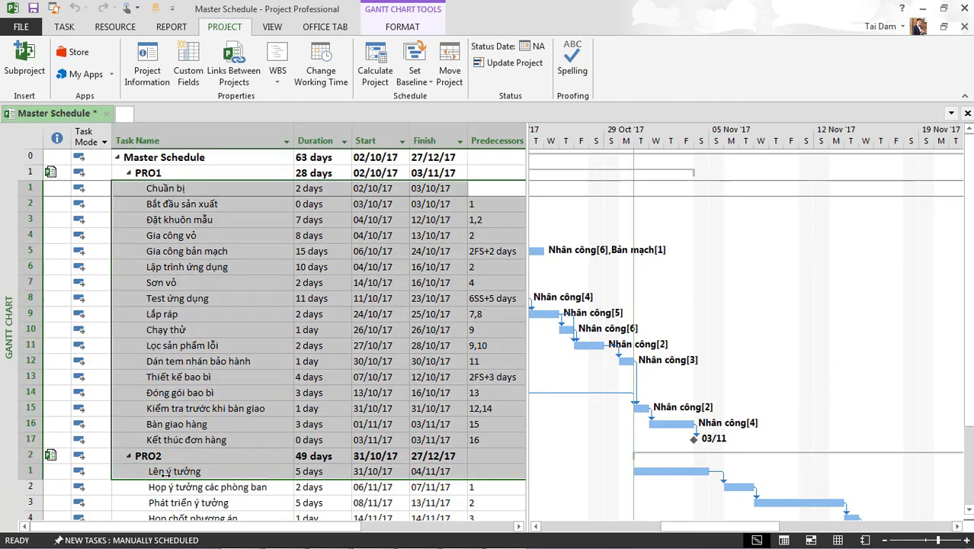
{"action": "left_click", "coordinate": [131, 473]}
{"action": "left_click", "coordinate": [29, 471]}
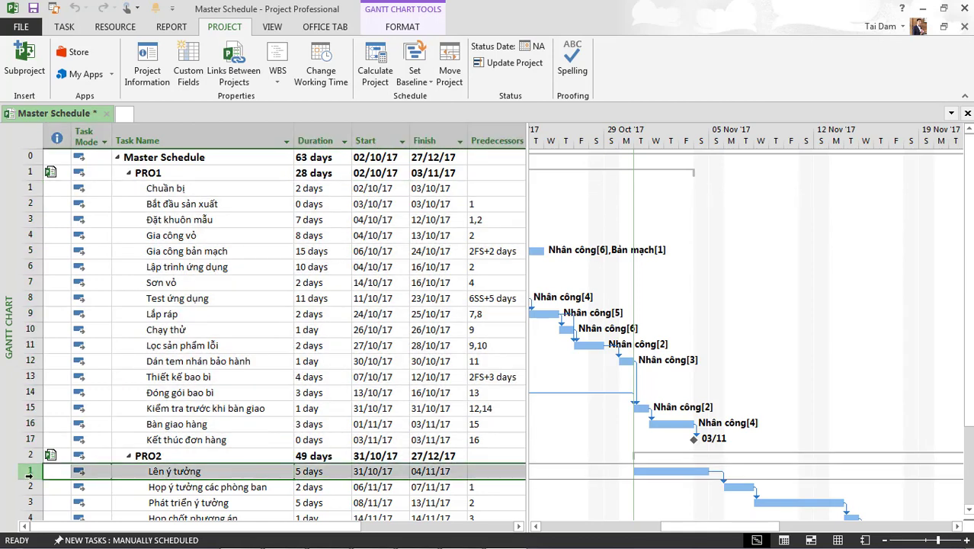
{"action": "left_click", "coordinate": [27, 188]}
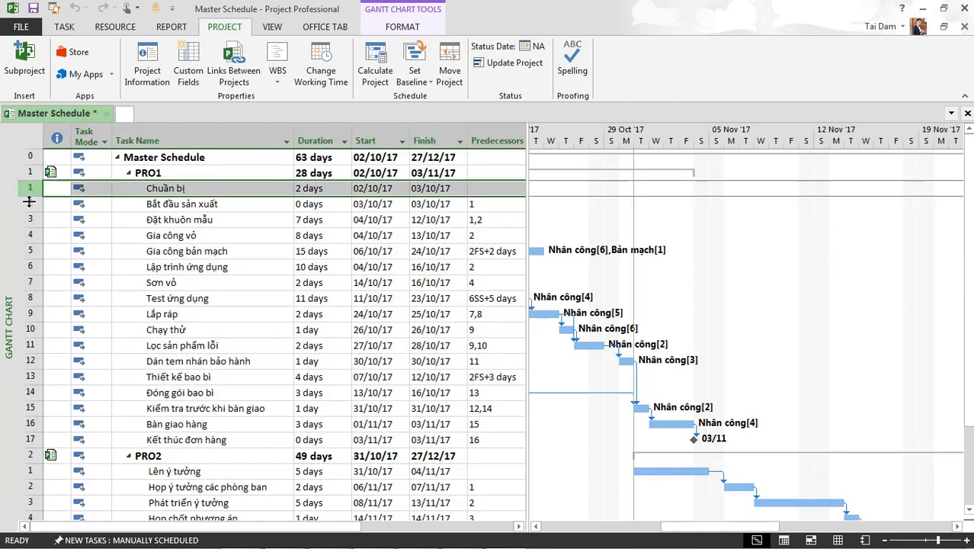
{"action": "left_click", "coordinate": [26, 471], "text": "ctrl"}
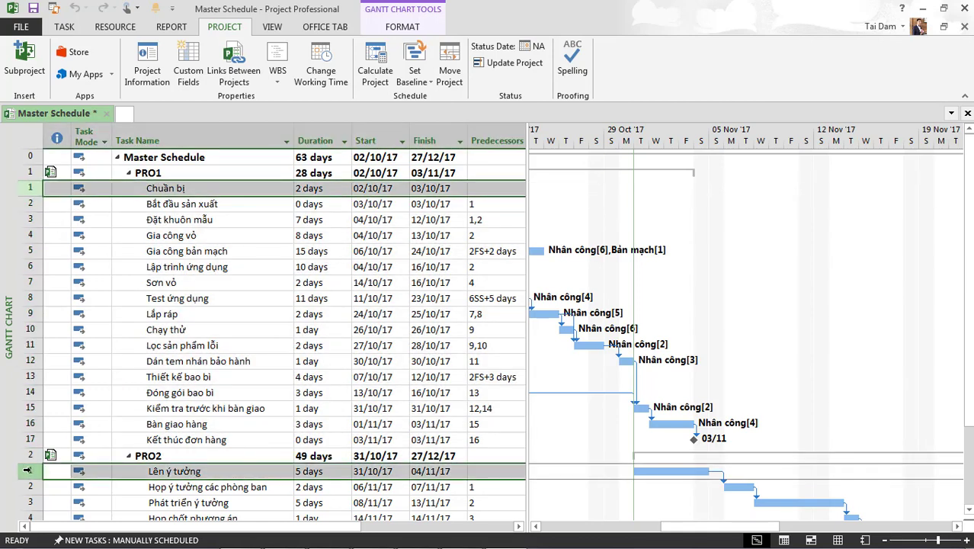
{"action": "left_click", "coordinate": [488, 471]}
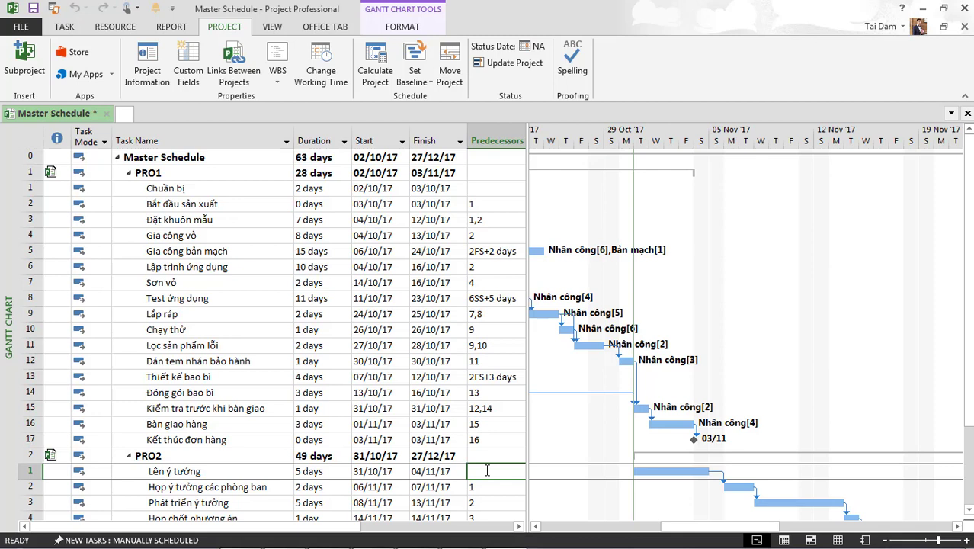
Link the Chuẩn bị task in PRO1 as predecessor of the Lên ý tưởng task in PRO2.
{"action": "left_click", "coordinate": [494, 192]}
{"action": "left_click", "coordinate": [491, 471], "text": "ctrl"}
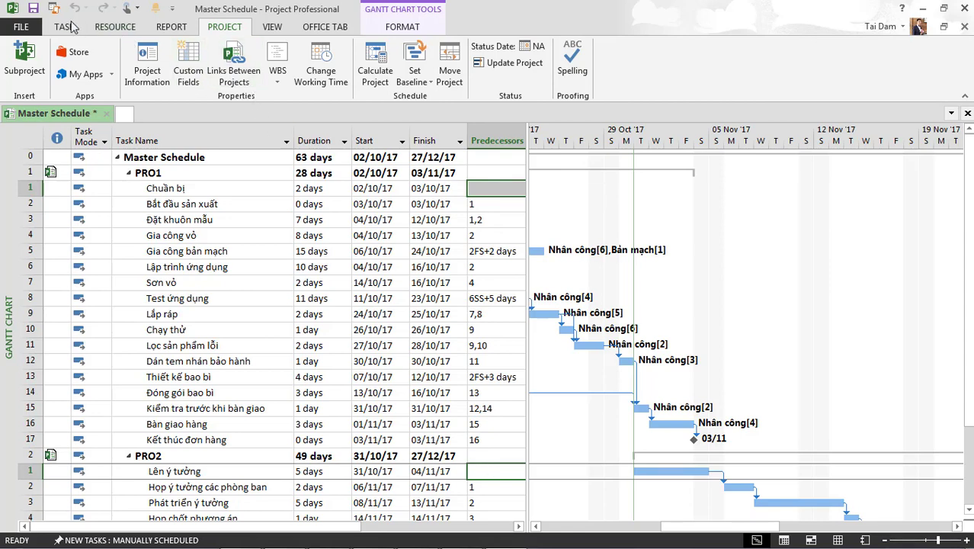
{"action": "left_click", "coordinate": [64, 28]}
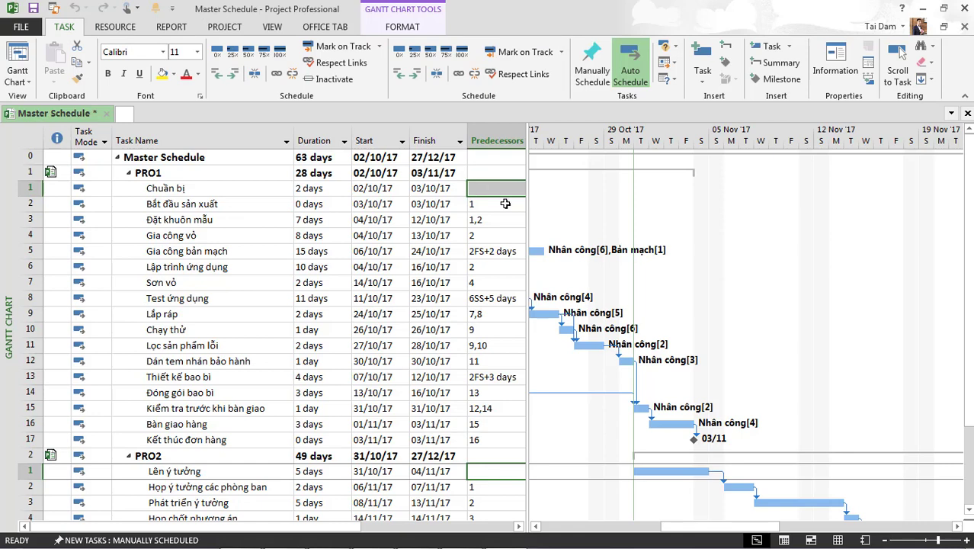
{"action": "left_click", "coordinate": [276, 75]}
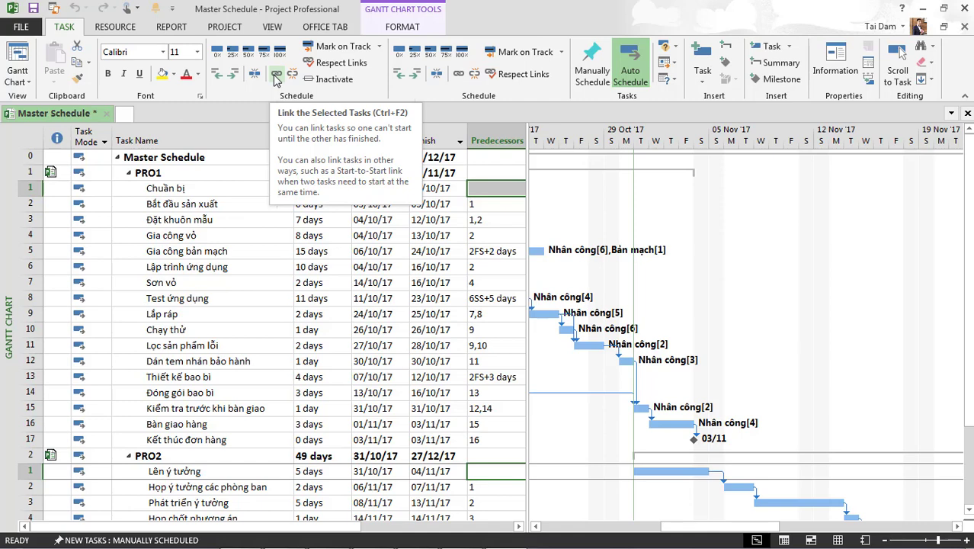
{"action": "left_click", "coordinate": [276, 80]}
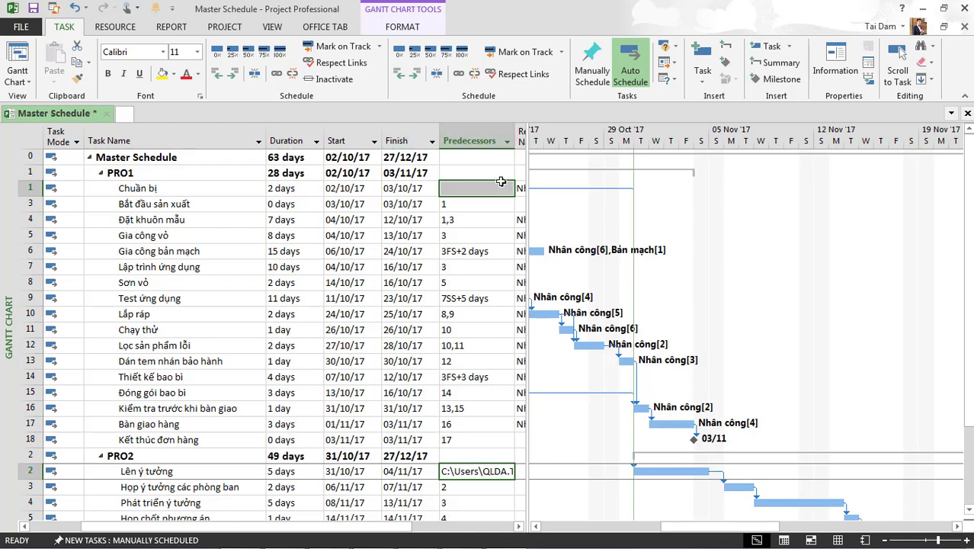
{"action": "scroll", "coordinate": [633, 343], "scroll_direction": "down", "scroll_amount": 2}
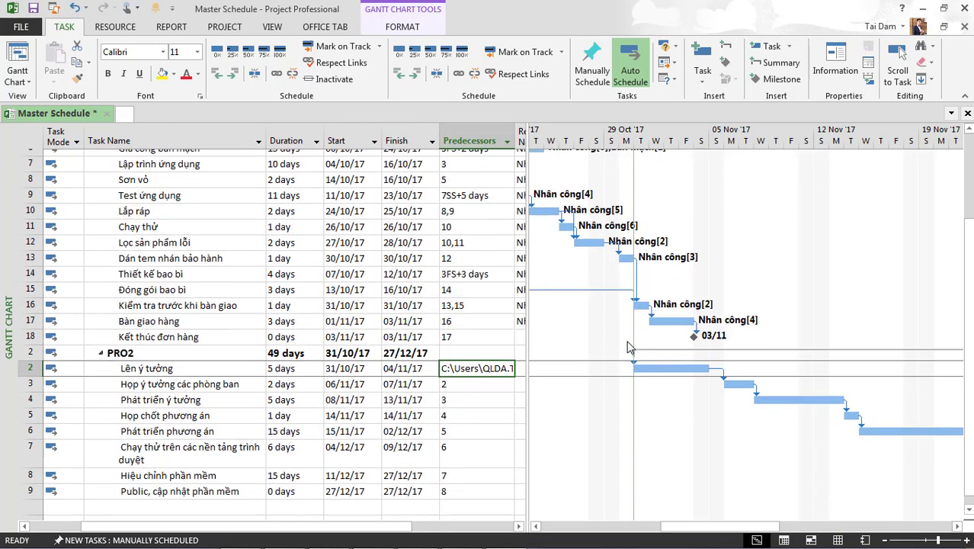
{"action": "scroll", "coordinate": [630, 345], "scroll_direction": "down", "scroll_amount": 2}
{"action": "scroll", "coordinate": [628, 347], "scroll_direction": "up", "scroll_amount": 2}
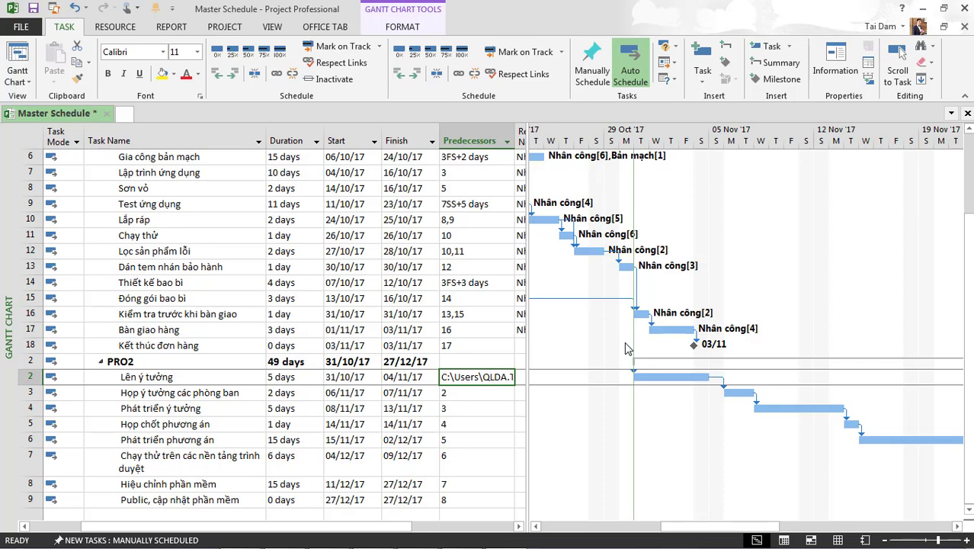
{"action": "scroll", "coordinate": [625, 348], "scroll_direction": "up", "scroll_amount": 2}
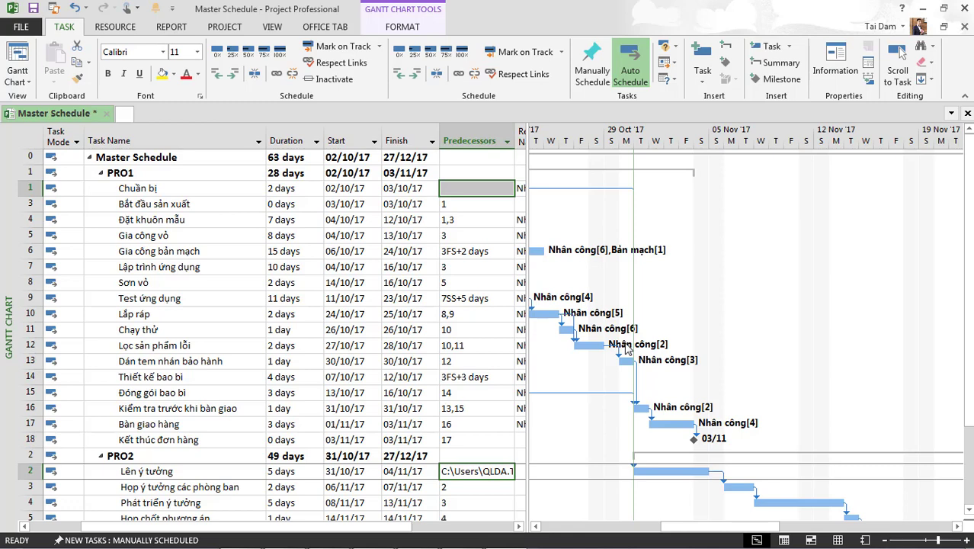
Try to re-enter the predecessor of Lên ý tưởng in PRO2 using project name PRO1 and task ID 1, and clear the link.
{"action": "left_click", "coordinate": [468, 474]}
{"action": "key", "text": "BackSpace"}
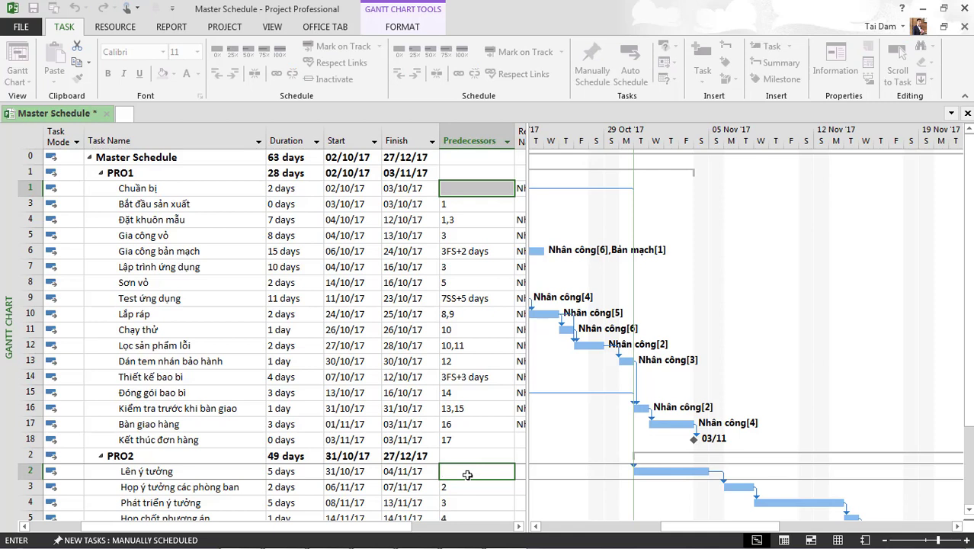
{"action": "type", "text": "P"}
{"action": "type", "text": "RO"}
{"action": "type", "text": "1"}
{"action": "type", "text": "\\"}
{"action": "type", "text": "\\1"}
{"action": "key", "text": "Return"}
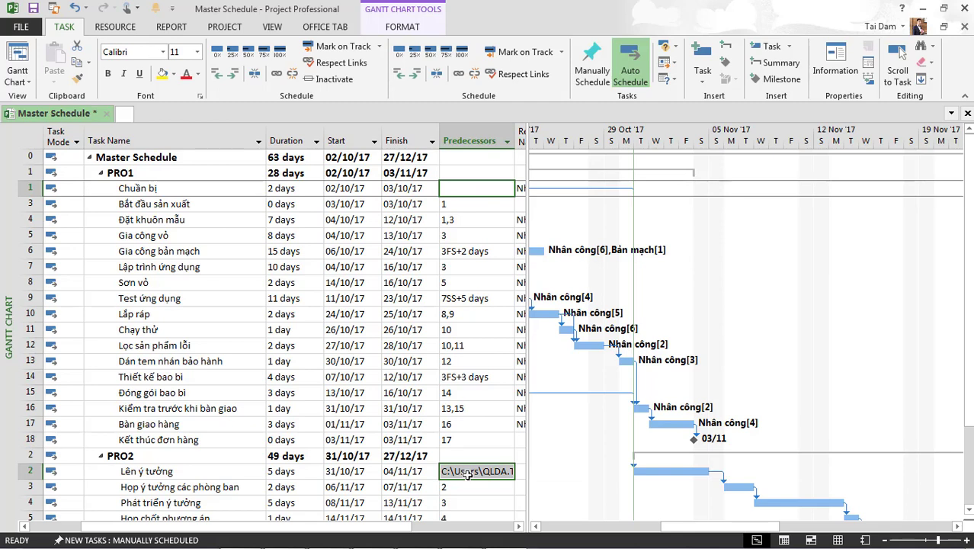
{"action": "key", "text": "Delete"}
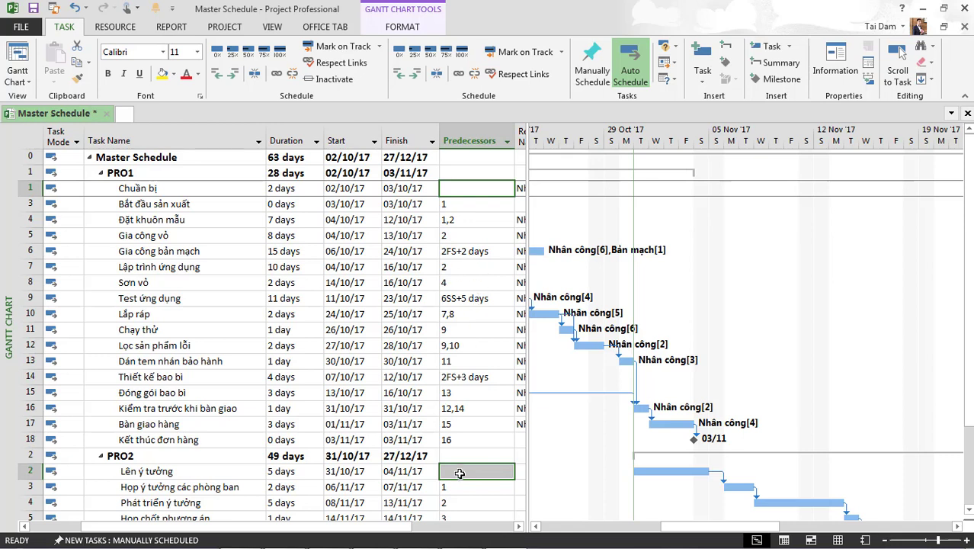
Link the Bắt đầu sản xuất task in PRO1 as predecessor of the Lên ý tưởng task in PRO2.
{"action": "left_click", "coordinate": [472, 201]}
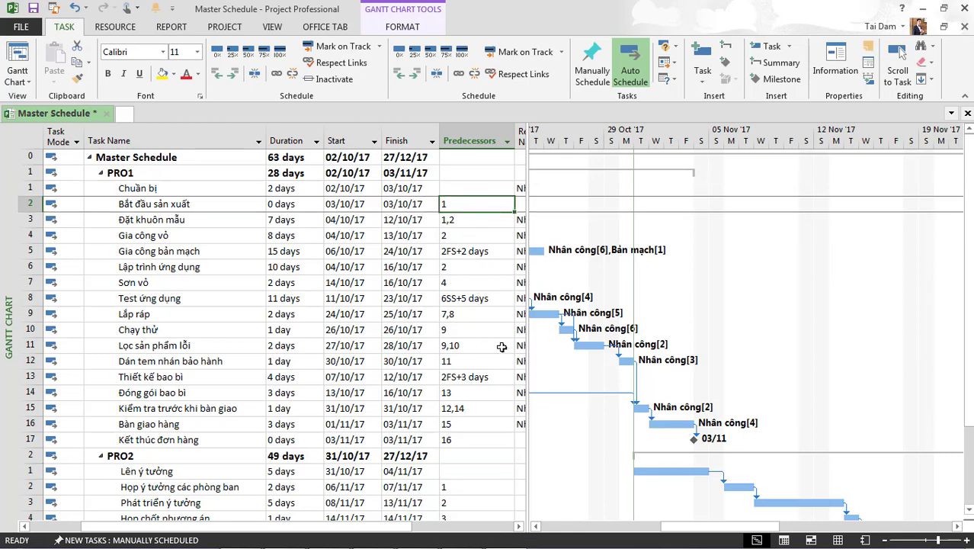
{"action": "left_click", "coordinate": [466, 471]}
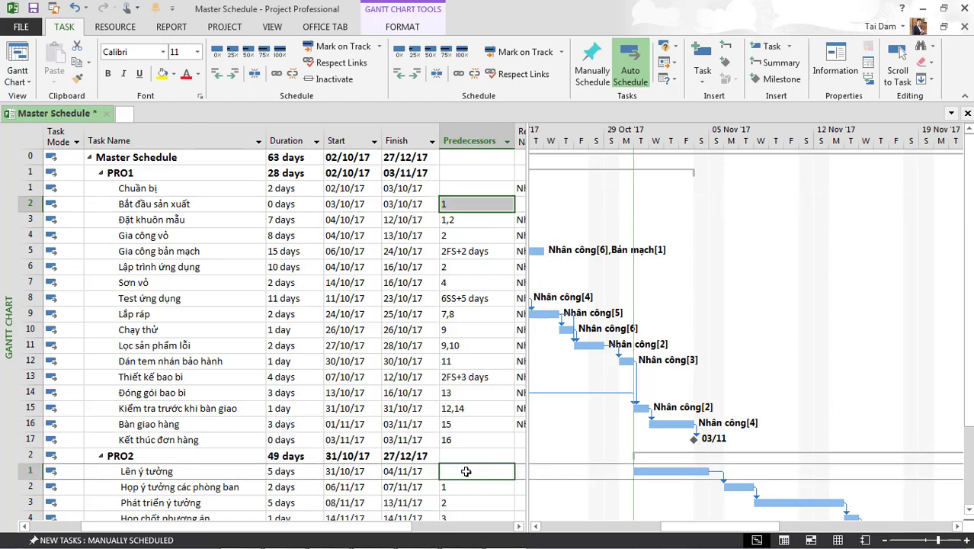
{"action": "key", "text": "ctrl+z"}
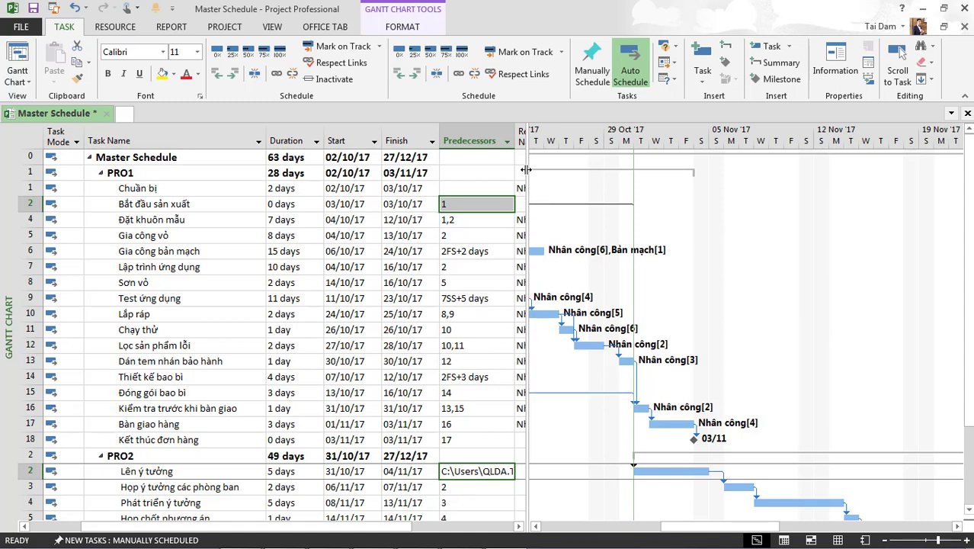
Review the PRO1 and PRO2 task lists, their predecessors and Gantt links, and the indicators beside the two subprojects.
{"action": "left_click_drag", "start_coordinate": [523, 171], "coordinate": [517, 171]}
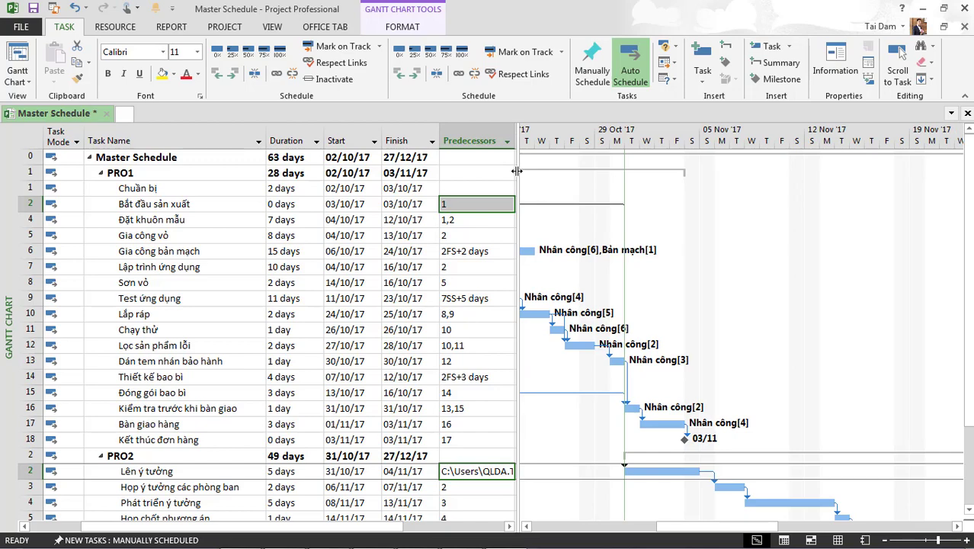
{"action": "scroll", "coordinate": [388, 309], "scroll_direction": "down", "scroll_amount": 3}
{"action": "scroll", "coordinate": [390, 311], "scroll_direction": "up", "scroll_amount": 3}
{"action": "scroll", "coordinate": [390, 312], "scroll_direction": "down", "scroll_amount": 4}
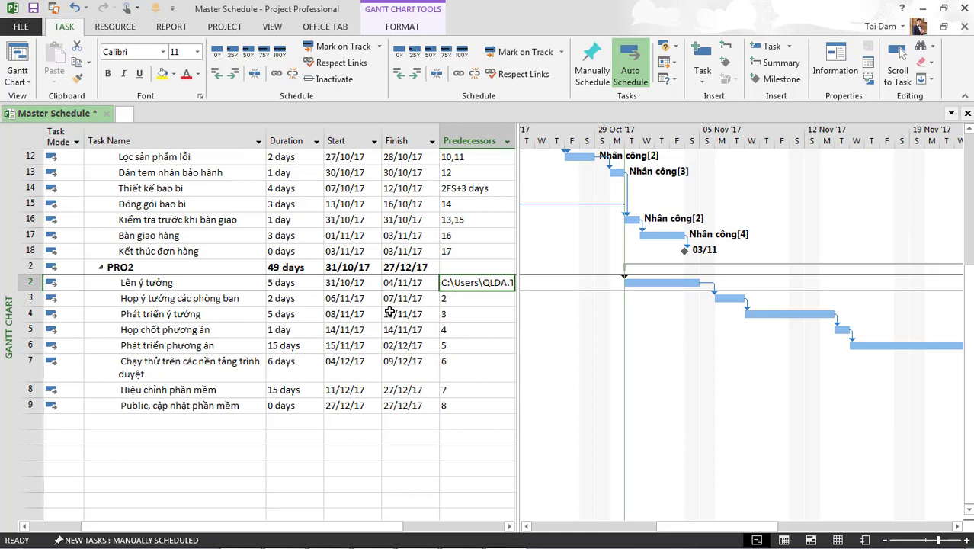
{"action": "scroll", "coordinate": [389, 312], "scroll_direction": "up", "scroll_amount": 4}
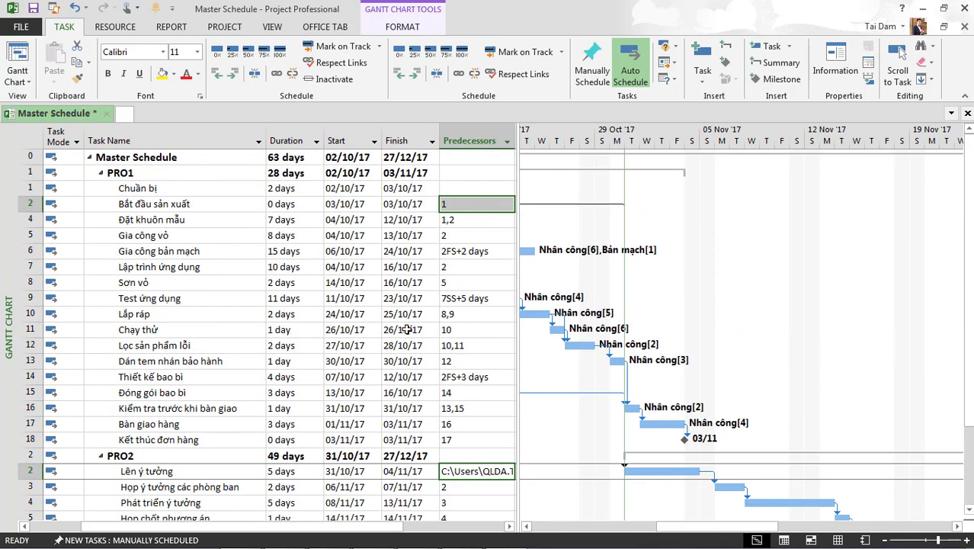
{"action": "left_click_drag", "start_coordinate": [278, 528], "coordinate": [89, 528]}
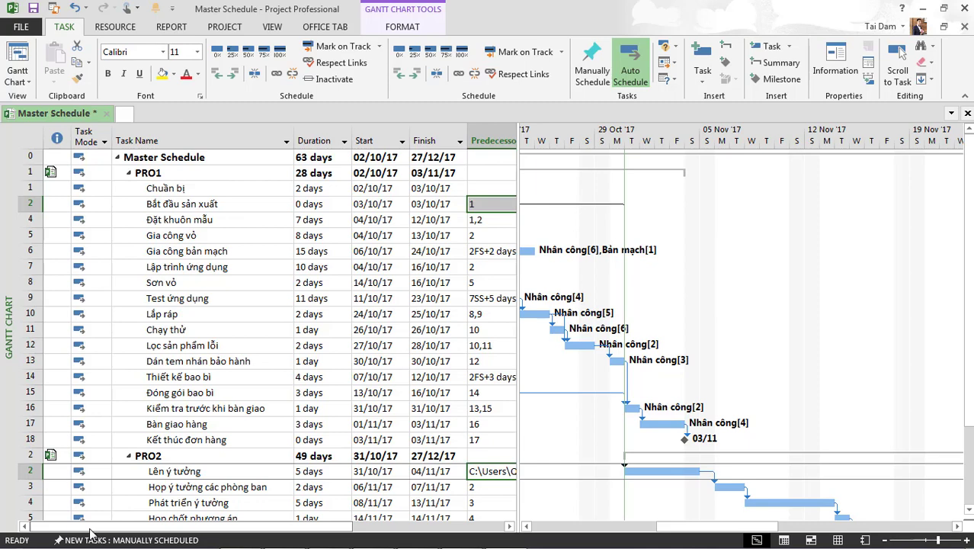
{"action": "scroll", "coordinate": [225, 466], "scroll_direction": "down", "scroll_amount": 2}
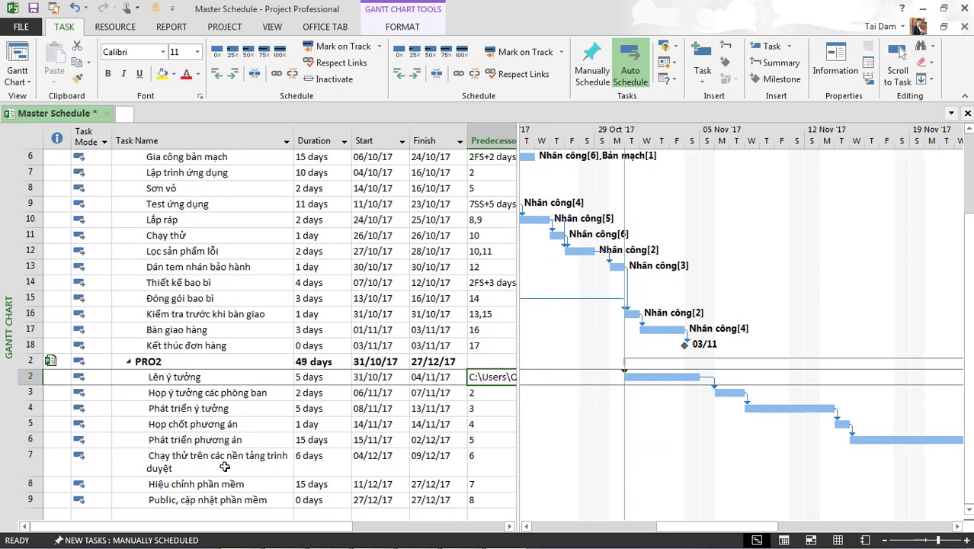
{"action": "scroll", "coordinate": [225, 467], "scroll_direction": "down", "scroll_amount": 2}
{"action": "scroll", "coordinate": [225, 467], "scroll_direction": "up", "scroll_amount": 4}
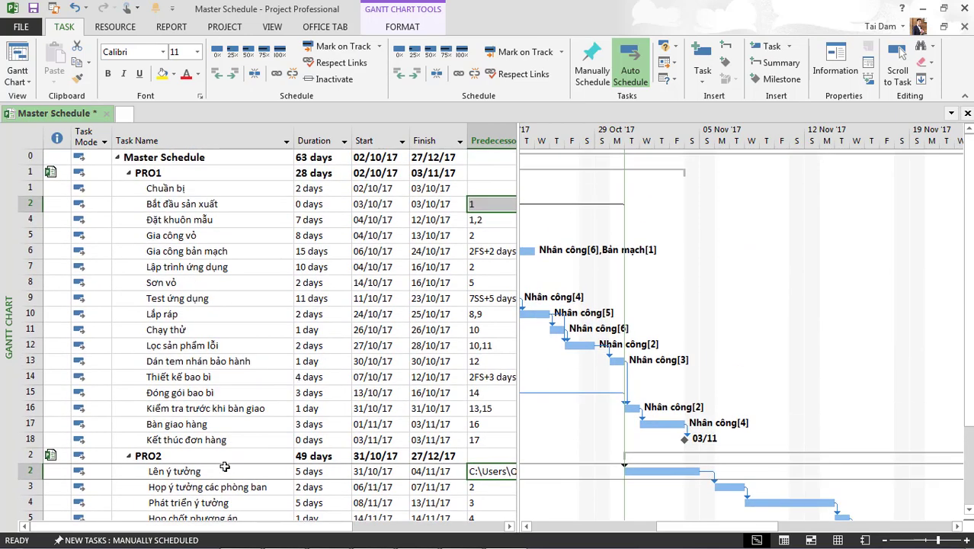